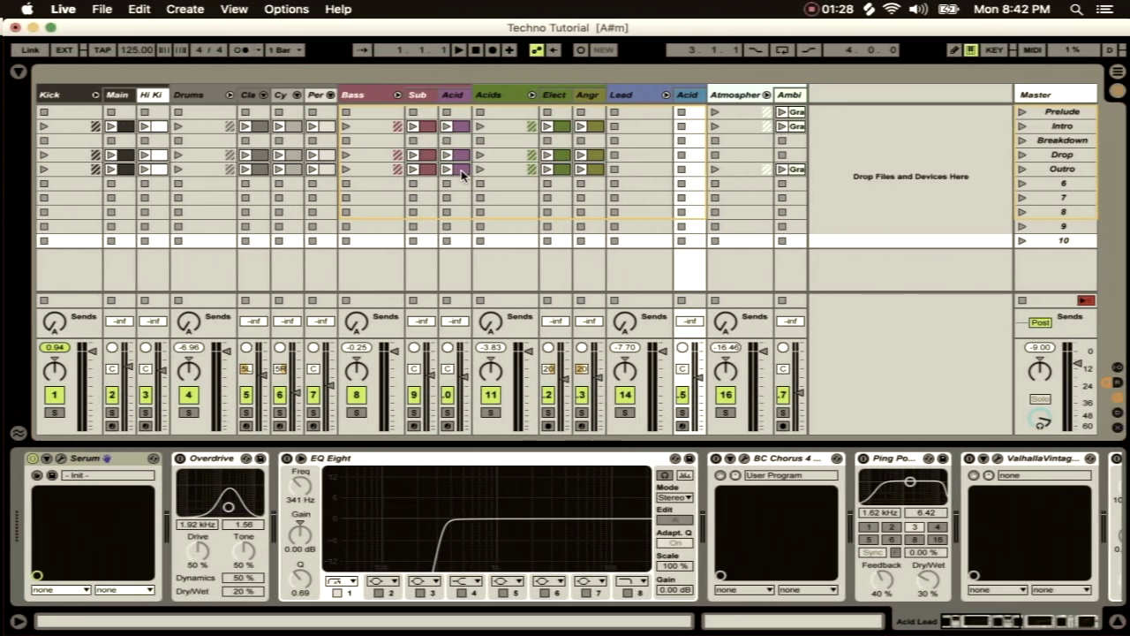
Copy the Outro scene's Acid Bass clip into the Acid Lead track's Outro slot and transpose all its notes up one octave
double_click(458, 174)
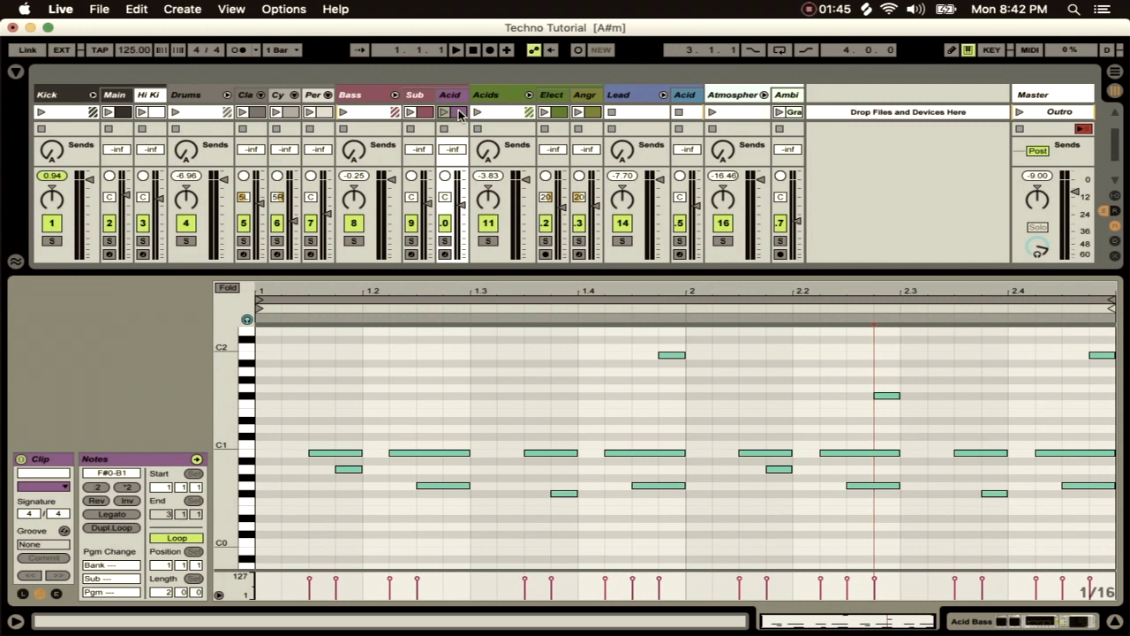
click(693, 113)
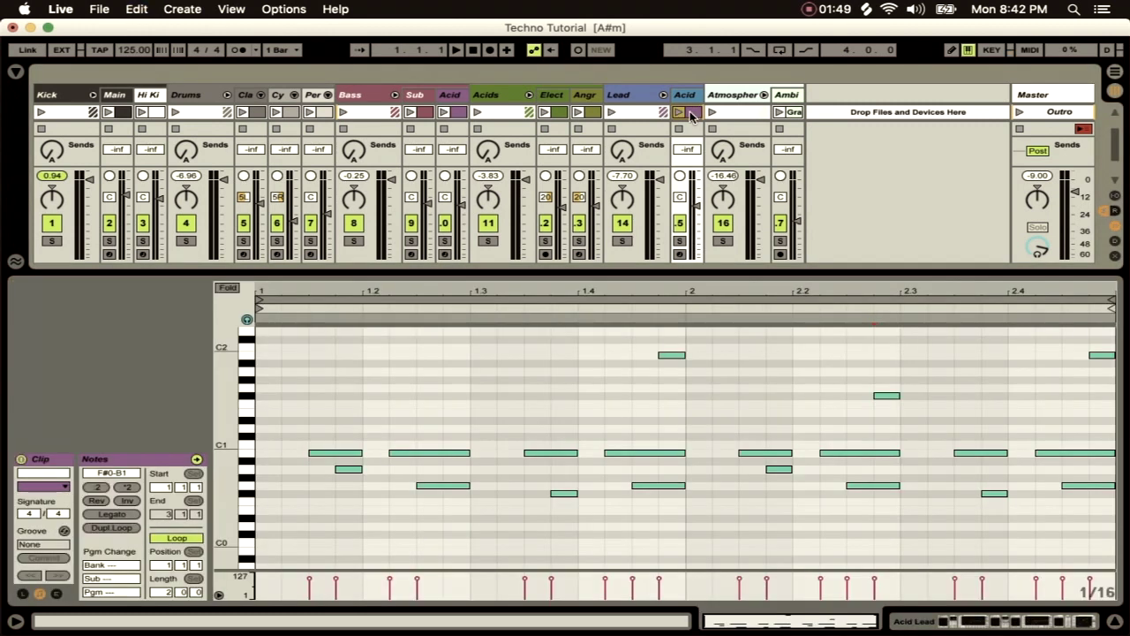
drag(283, 351, 1115, 521)
scroll(243, 442, up, 4)
drag(331, 495, 335, 398)
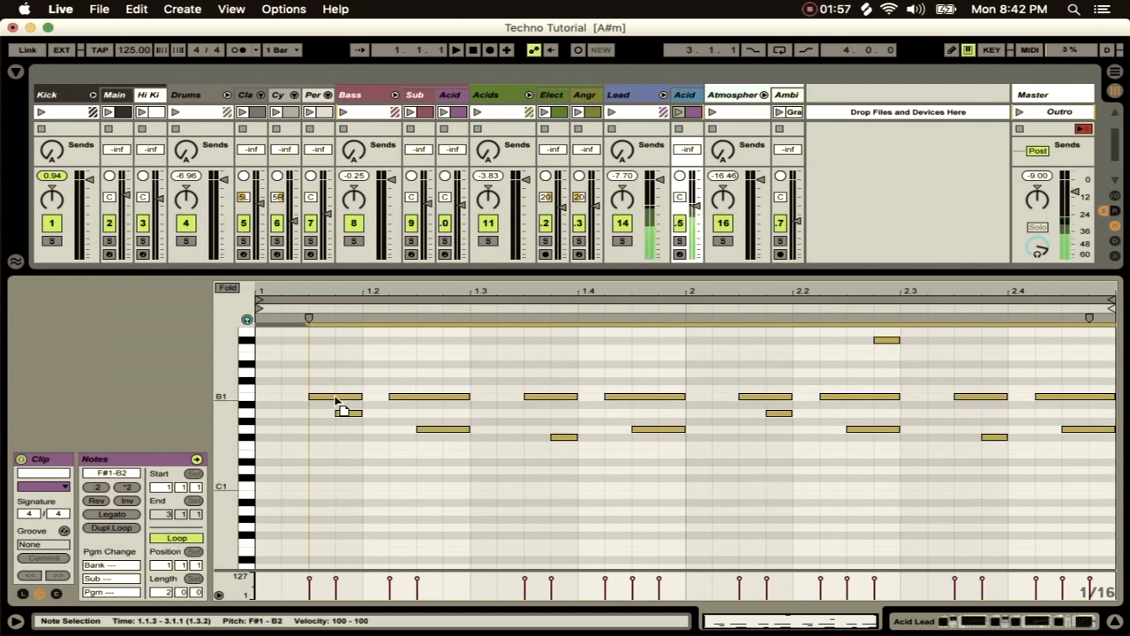
click(318, 500)
scroll(318, 500, up, 6)
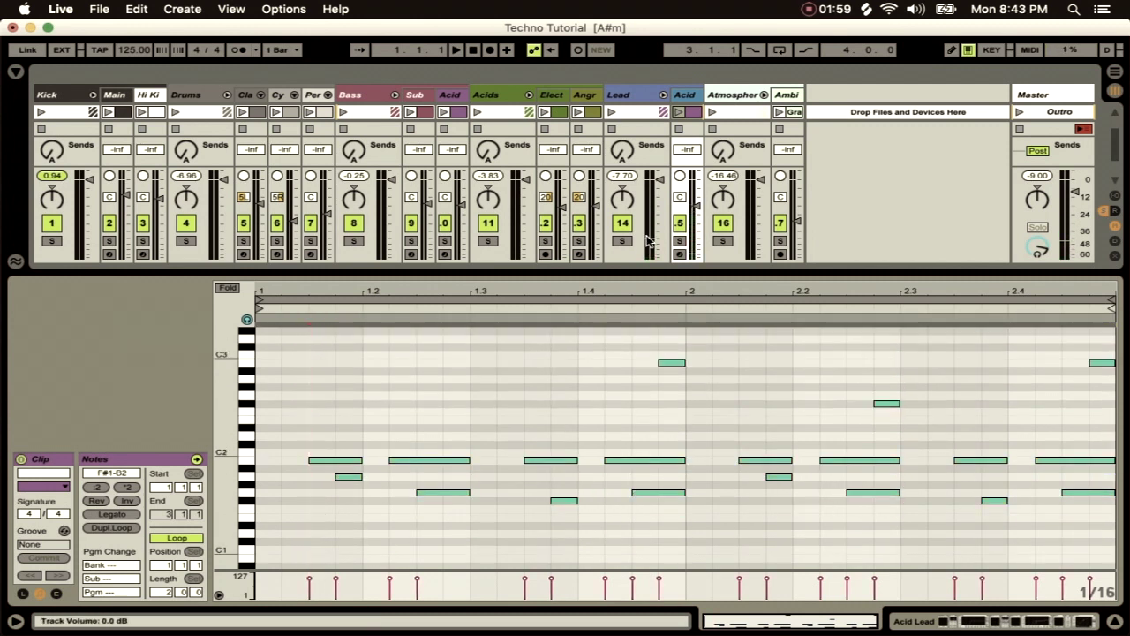
Return to the full session grid and recolour the Acid Lead clip in the Outro scene blue
double_click(680, 95)
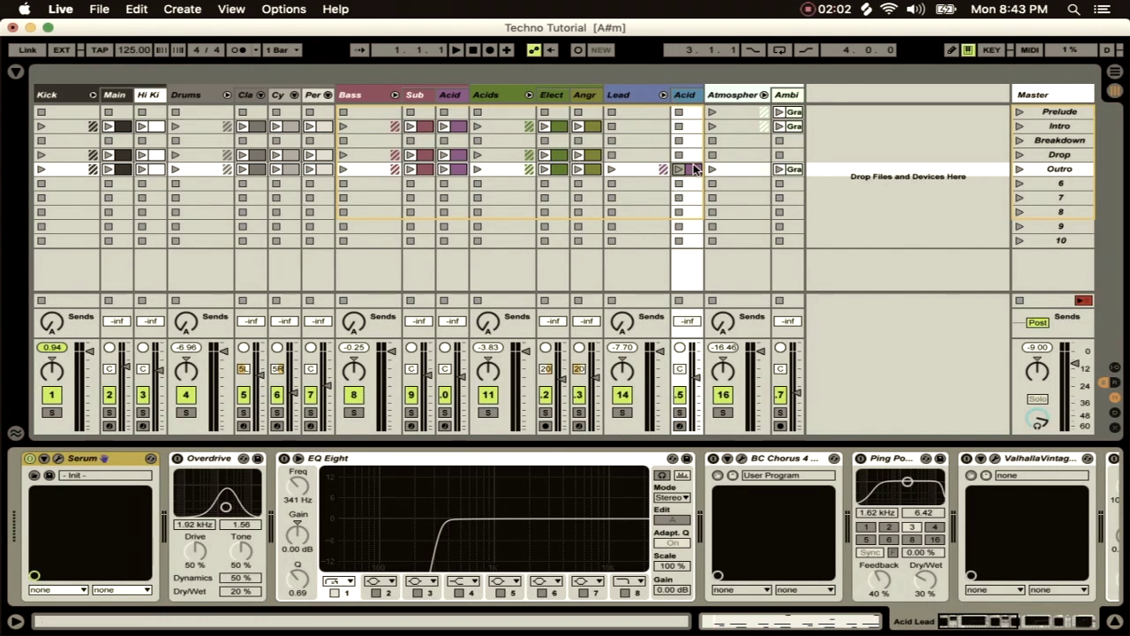
right_click(695, 167)
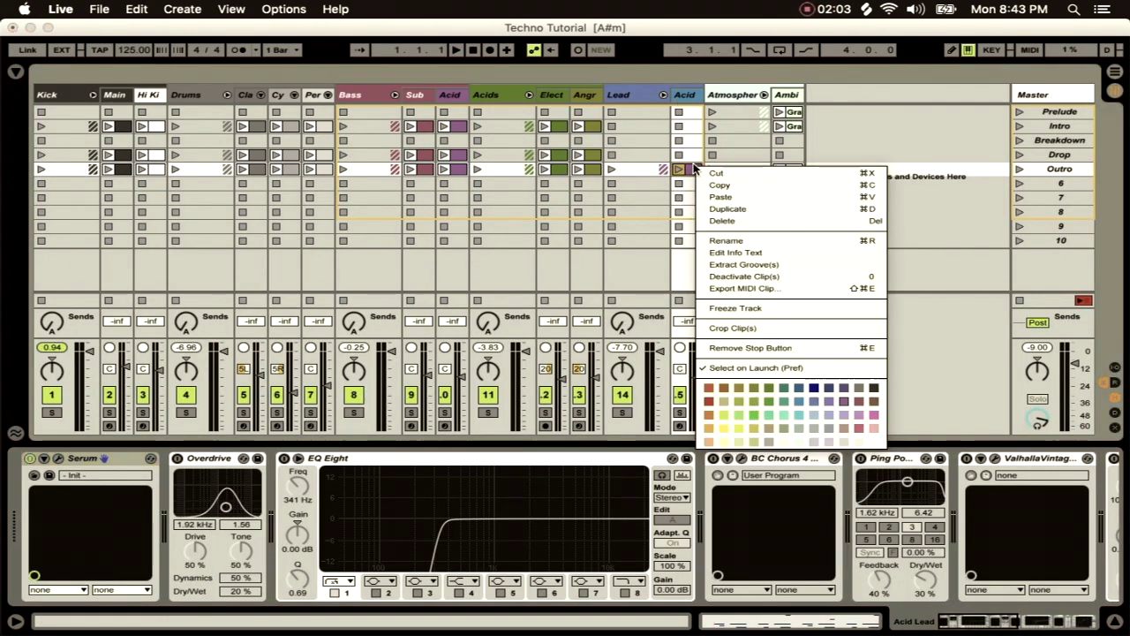
click(800, 402)
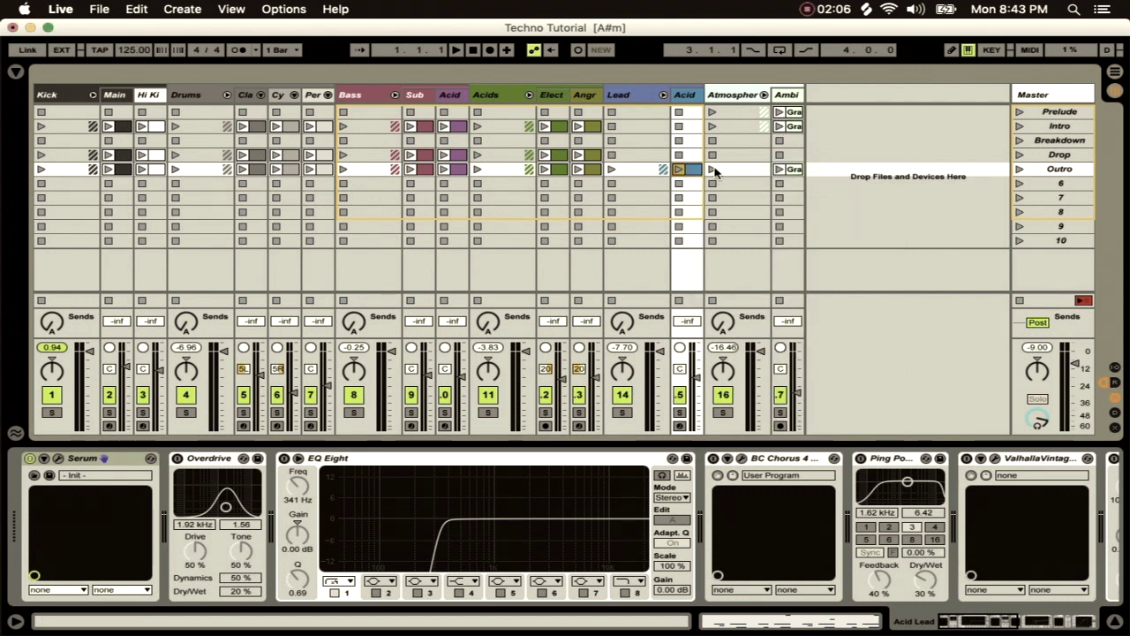
Launch the Acid Lead clip in the Outro scene and open the Serum editor on that track
click(57, 459)
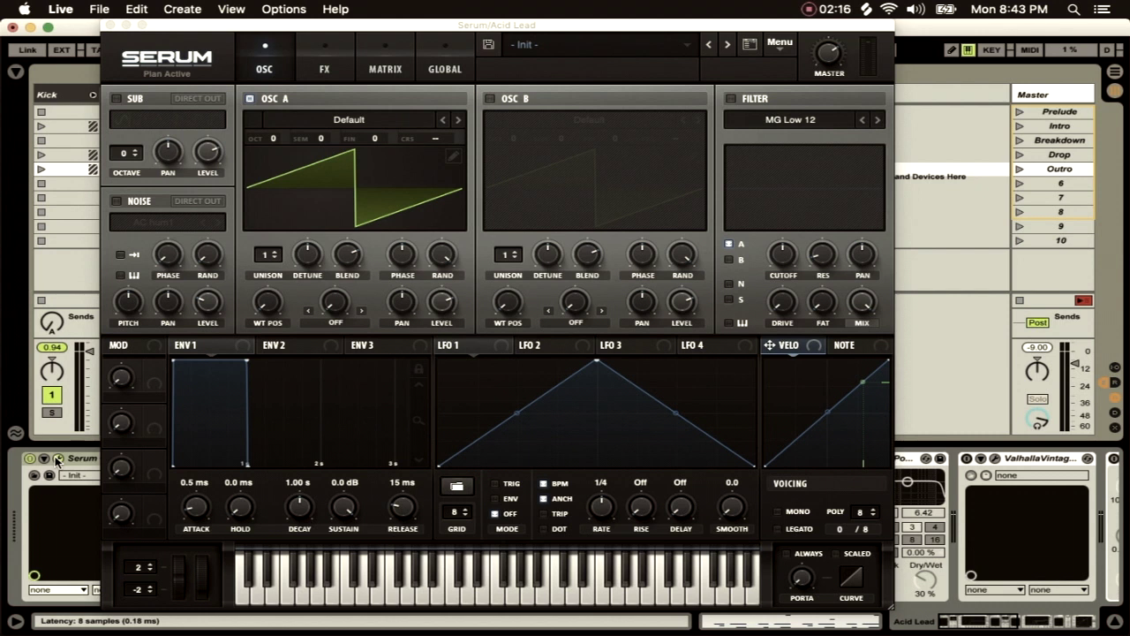
click(109, 26)
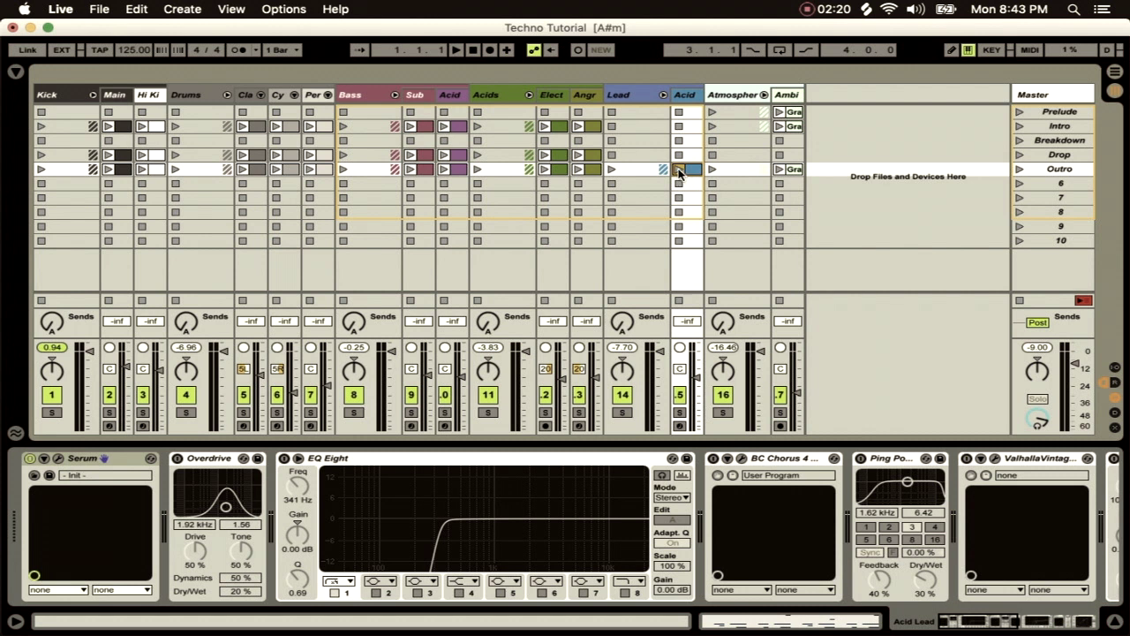
click(679, 169)
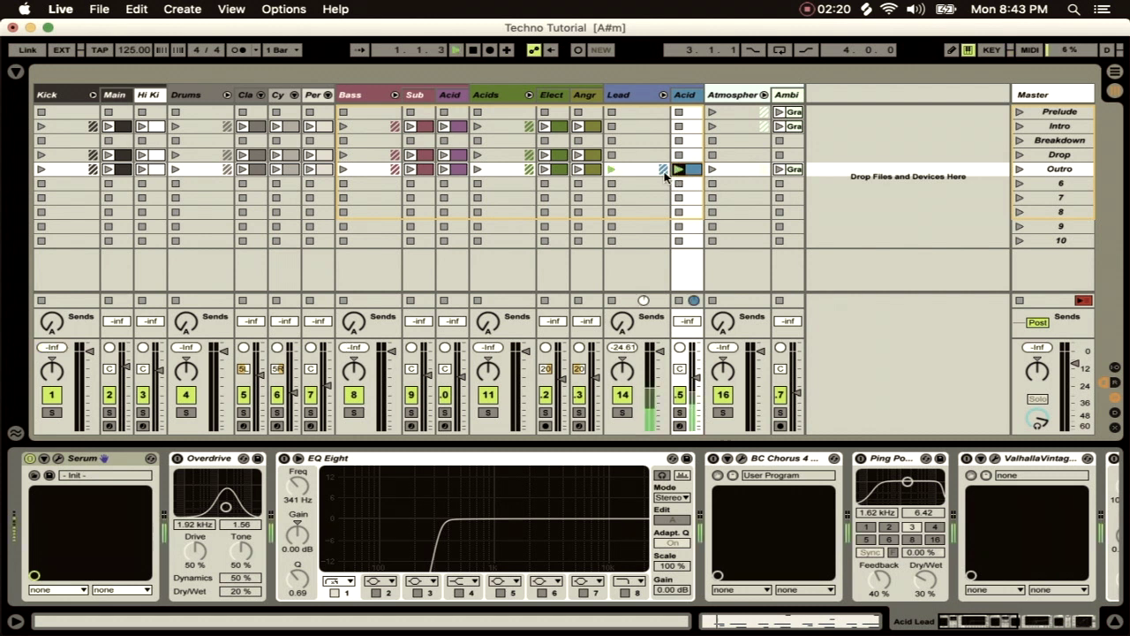
click(58, 459)
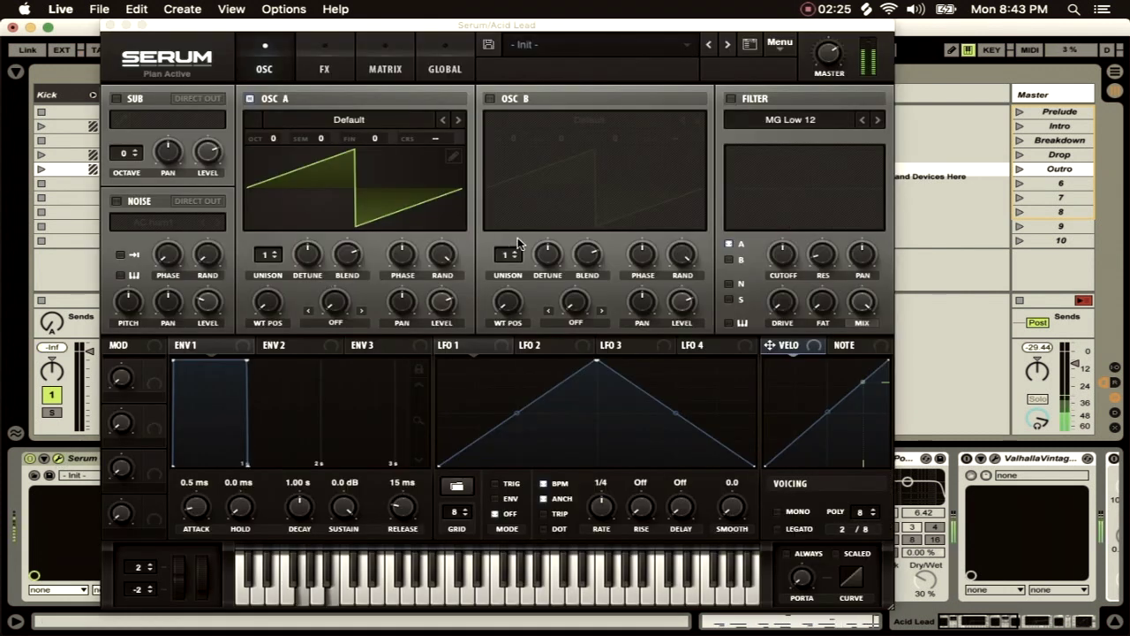
Load the digital wavetable Dist WaTech into oscillator A and set its octave to +1
click(428, 120)
mouse_move(416, 141)
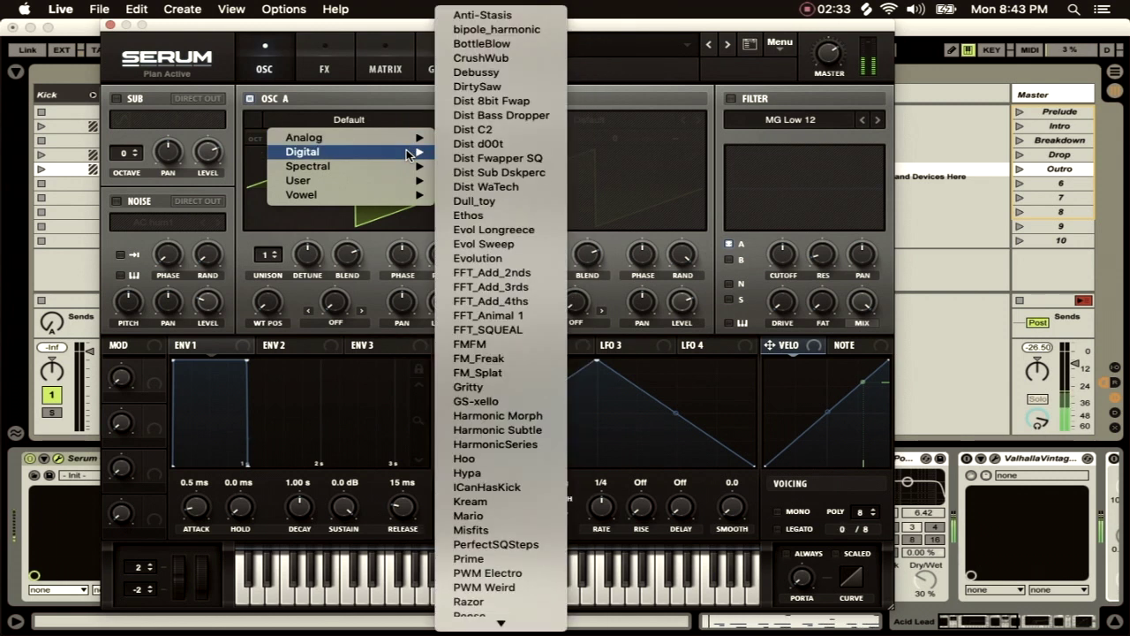
click(507, 194)
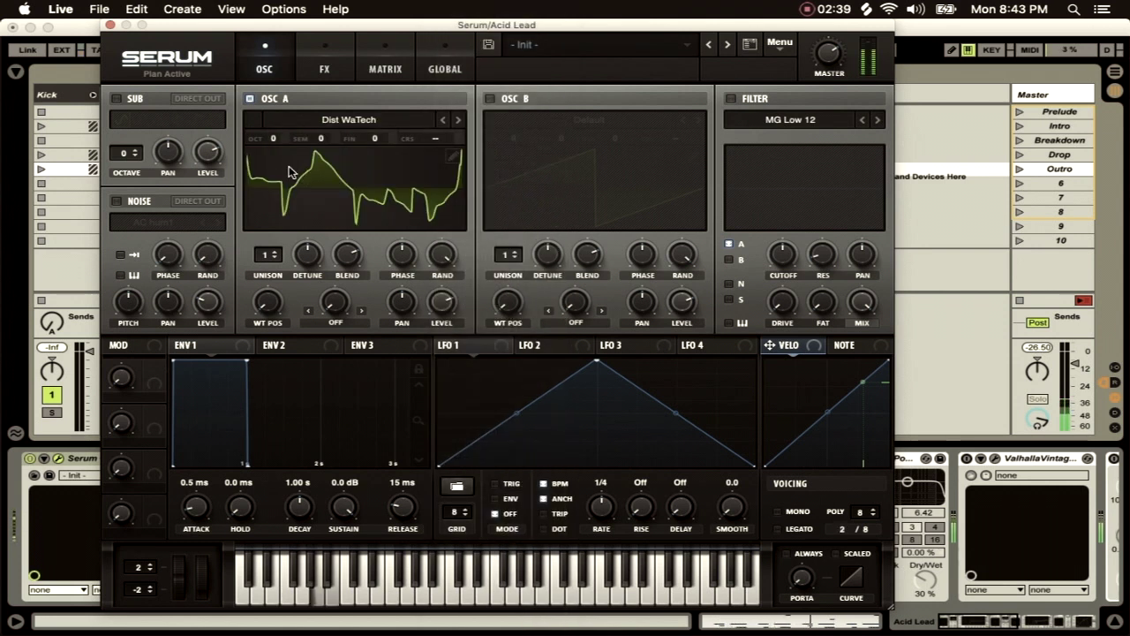
mouse_move(273, 134)
scroll(273, 134, up, 1)
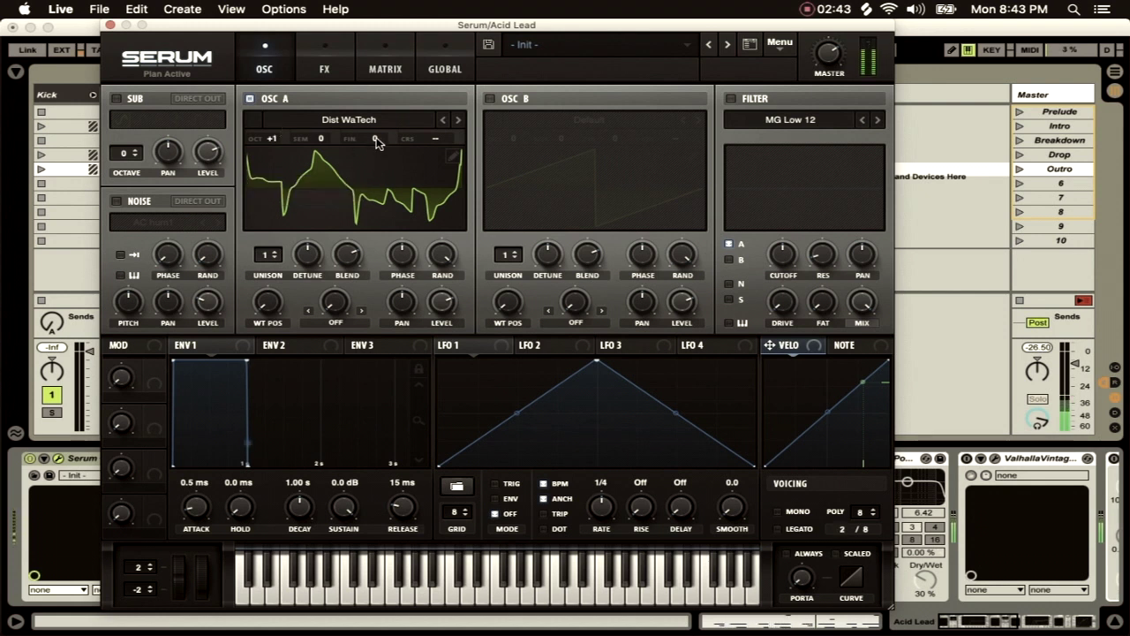
Set oscillator A's fine tuning to 7, raise its detune, lower its blend and move the wavetable position to about the middle
scroll(378, 139, up, 11)
scroll(380, 139, down, 4)
scroll(380, 141, up, 1)
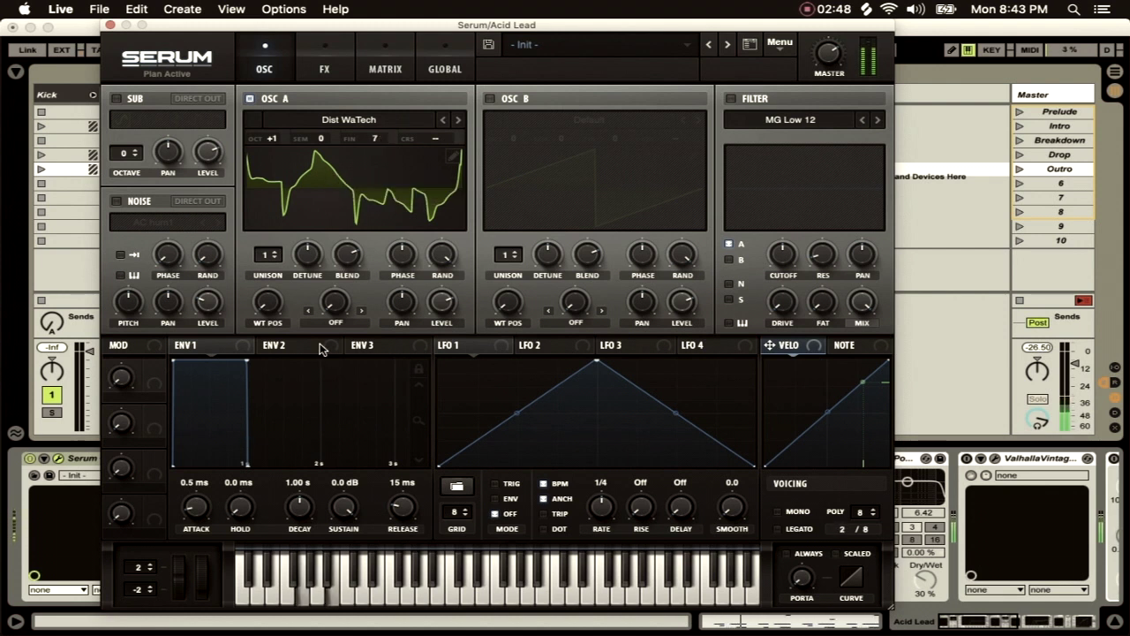
drag(307, 267, 357, 331)
drag(268, 302, 268, 210)
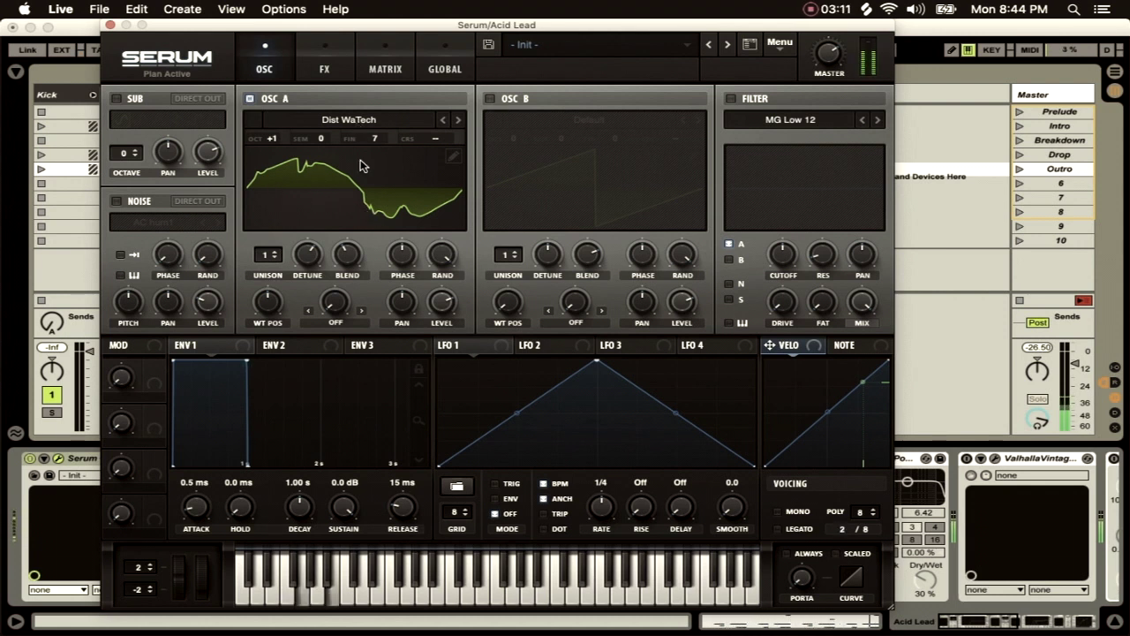
Enable oscillator B and load the vowel wavetable Fred_Likes_Bass into it
click(490, 99)
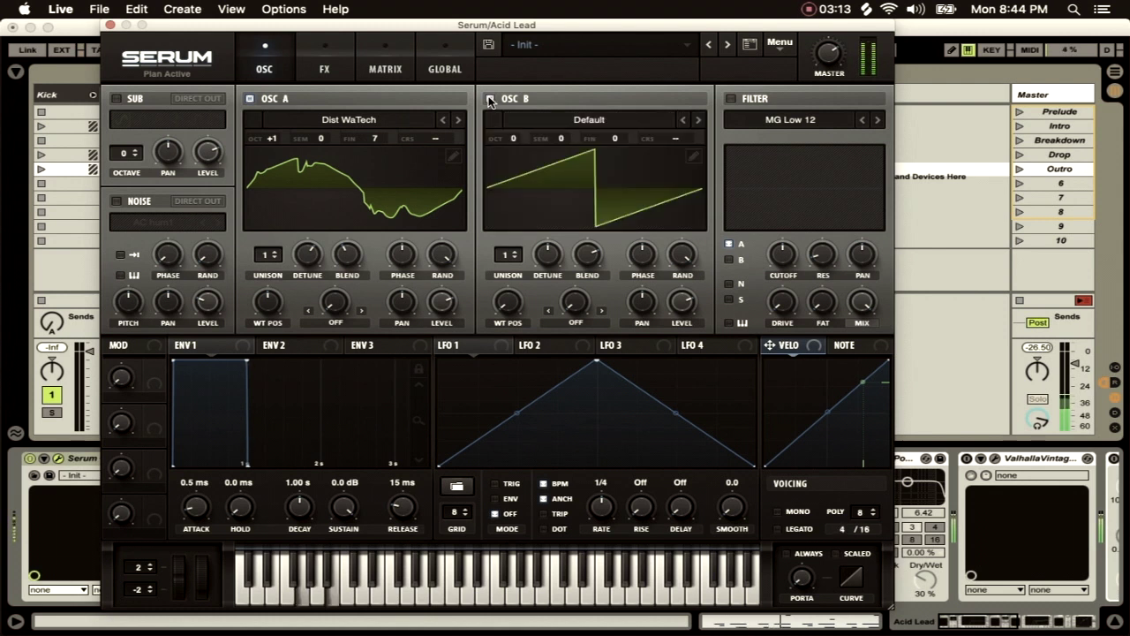
click(612, 124)
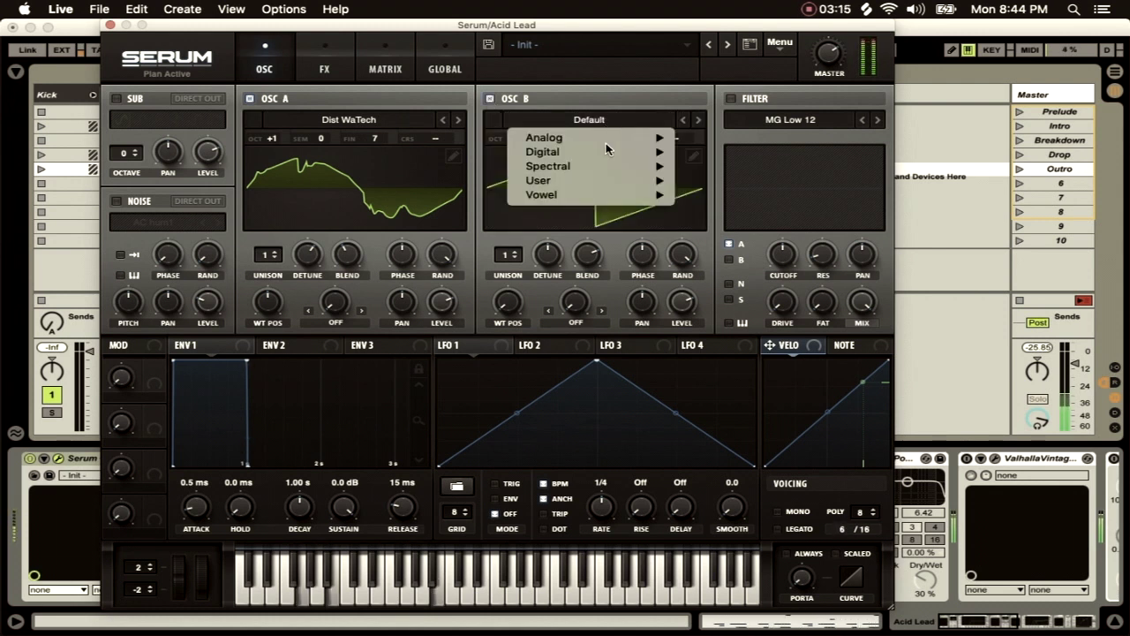
mouse_move(597, 199)
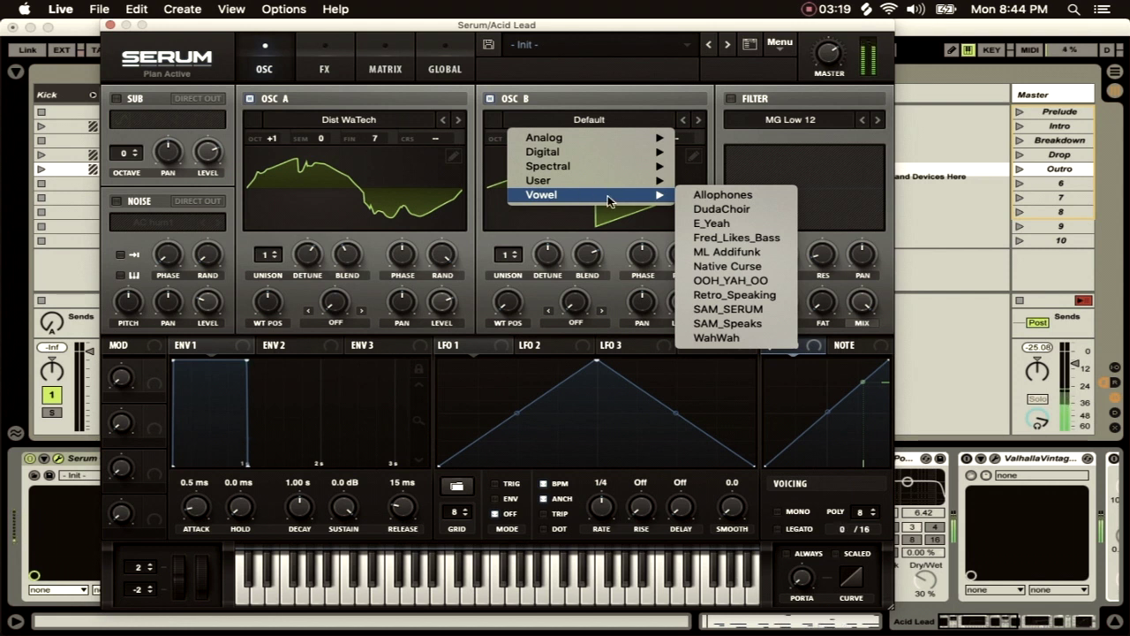
click(723, 239)
click(728, 243)
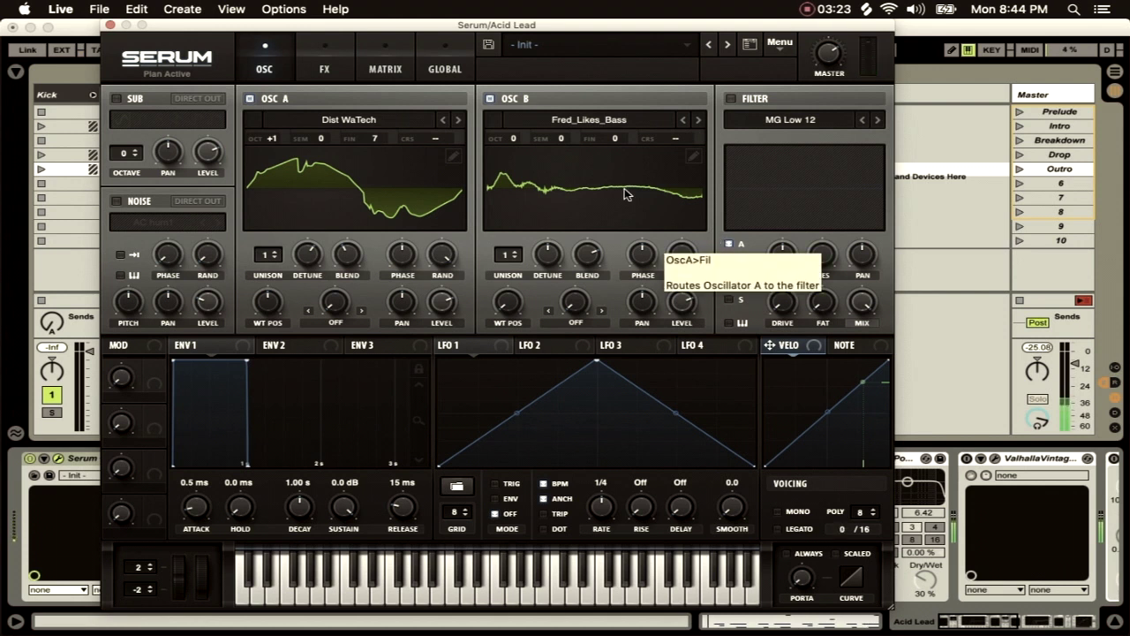
Set oscillator B's octave to +1, raise its detune slightly, lower its blend and move the wavetable position slightly up
drag(517, 138, 517, 121)
drag(554, 251, 551, 241)
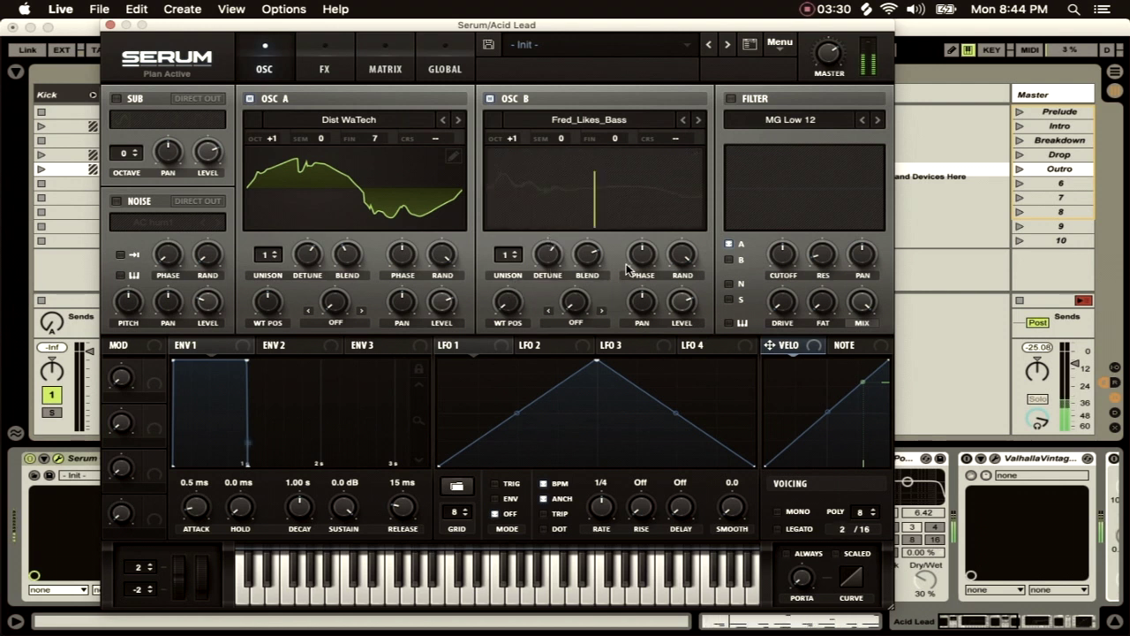
drag(587, 255, 601, 322)
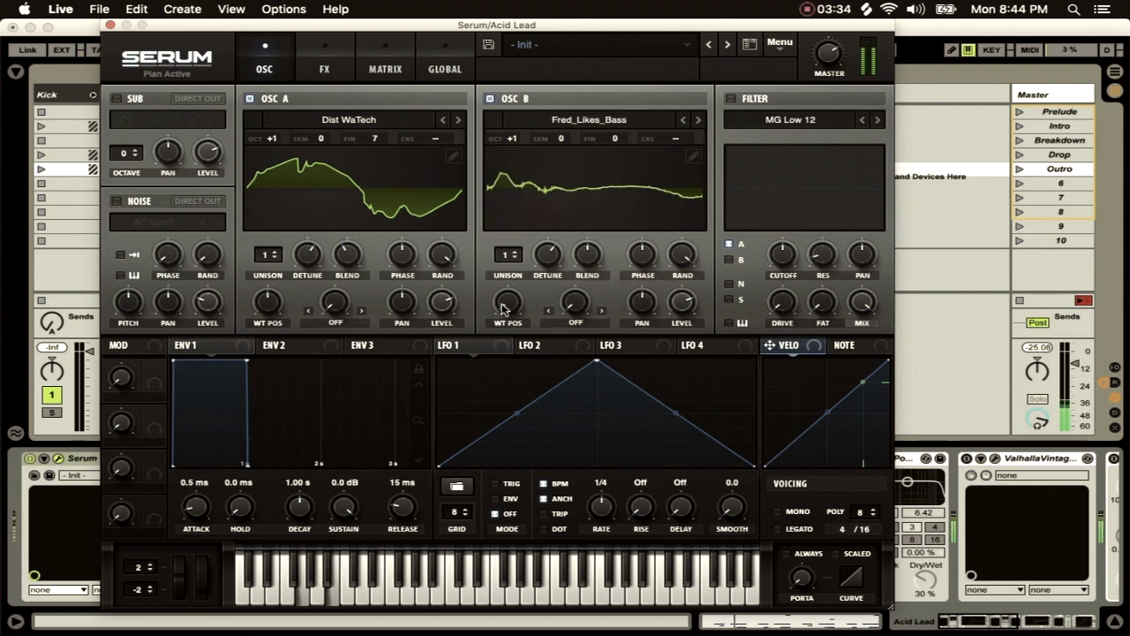
drag(504, 303, 504, 299)
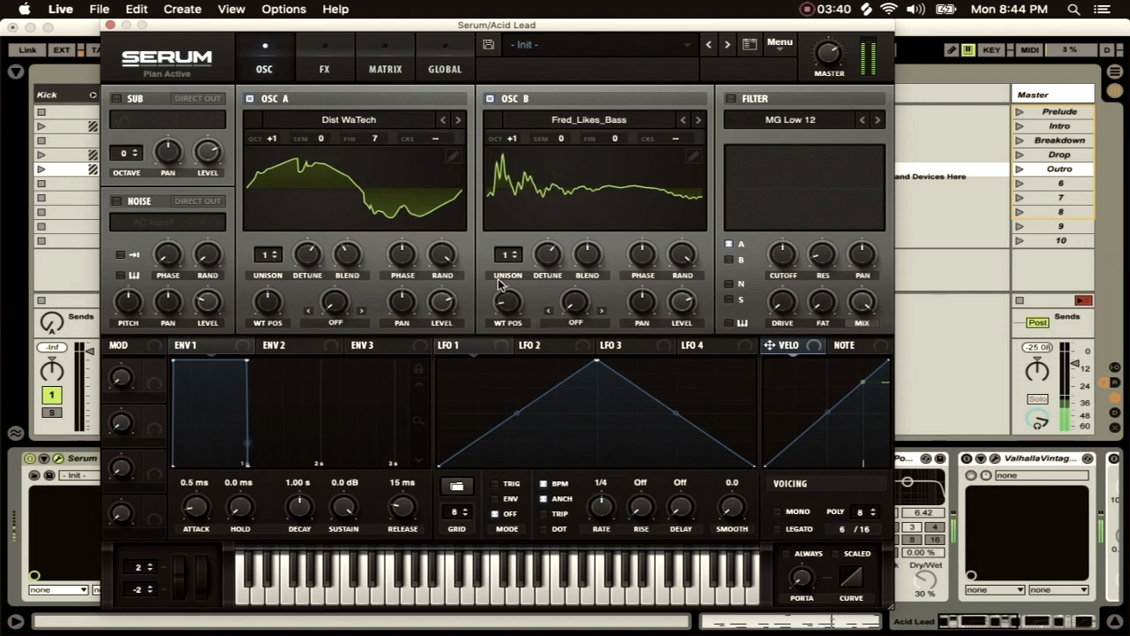
Enable the filter and set its type to MG Low 24
click(732, 100)
click(878, 120)
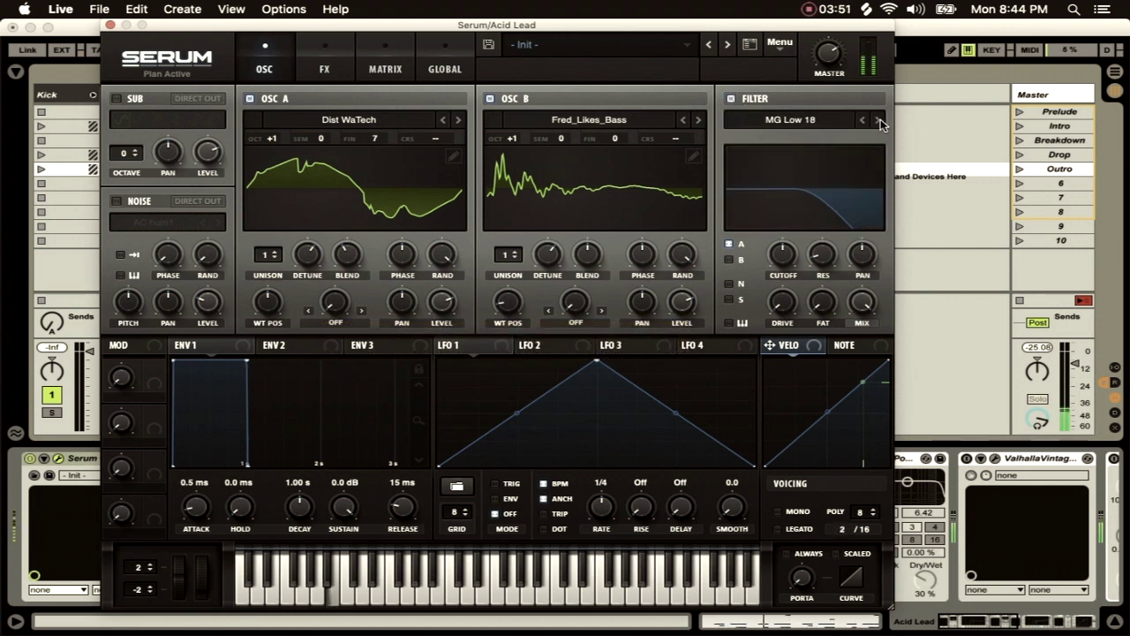
click(879, 120)
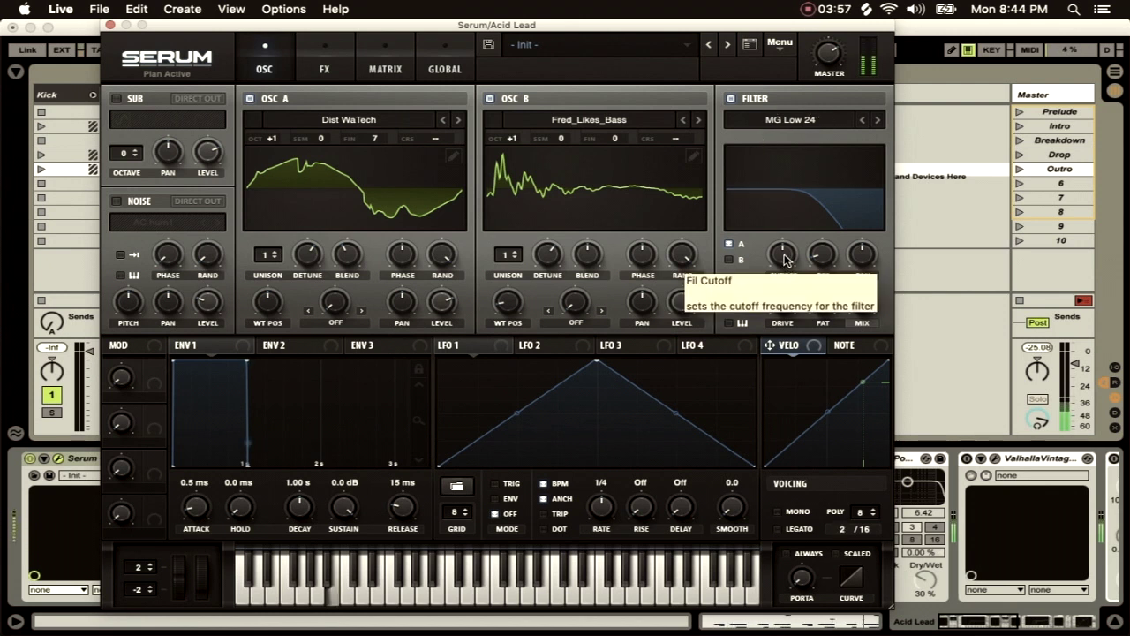
Lower the filter's cutoff and raise its resonance, fat and drive amounts
drag(788, 267, 787, 301)
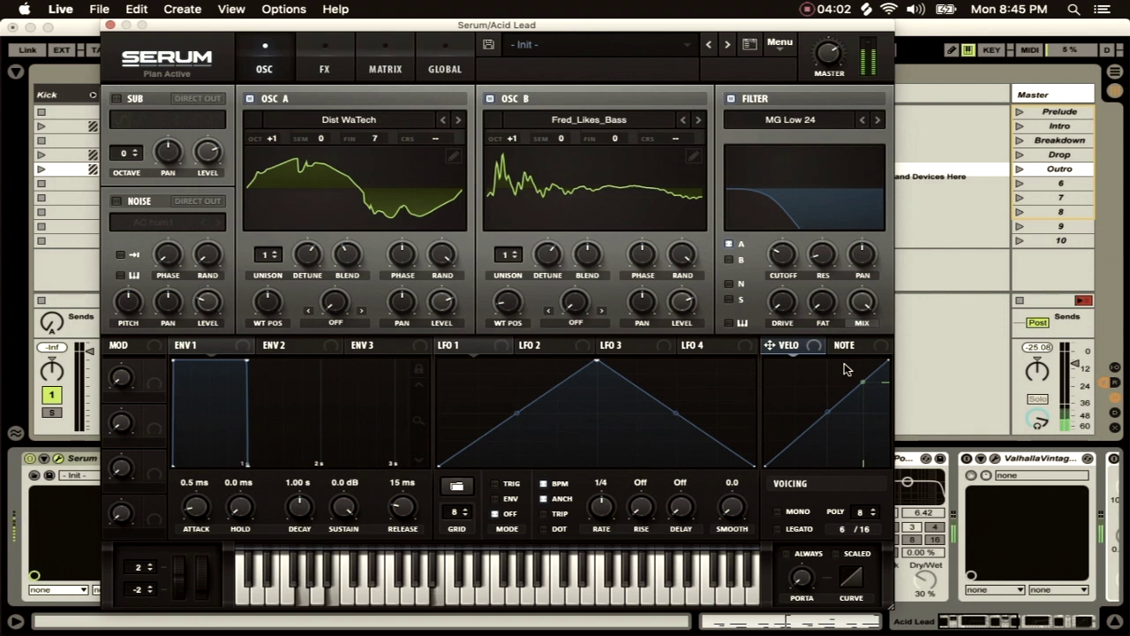
drag(816, 256, 830, 203)
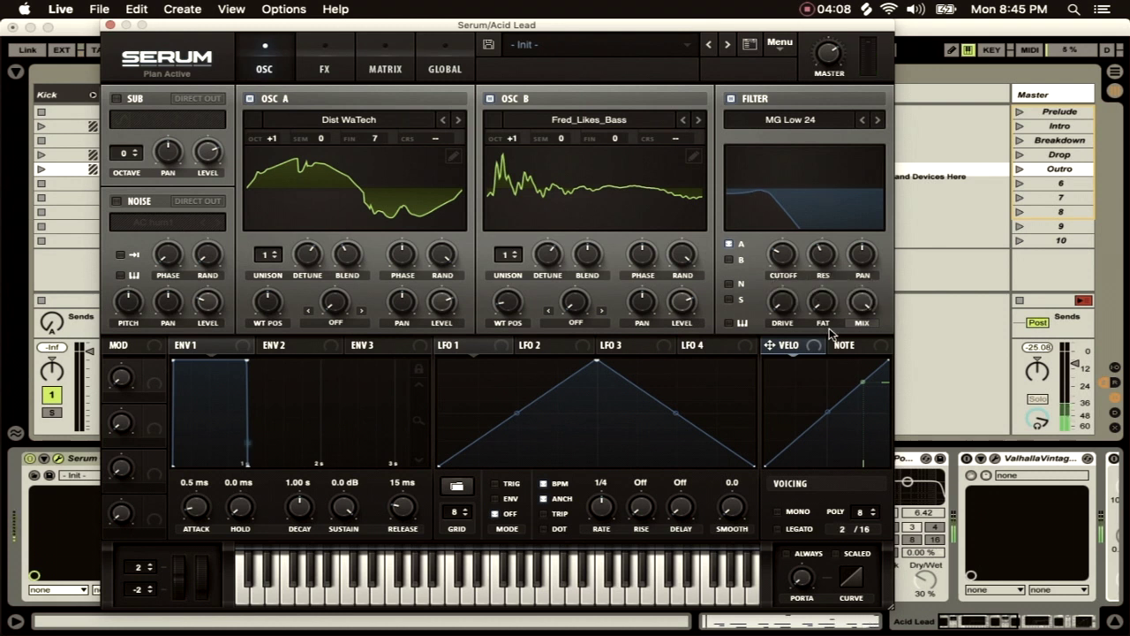
drag(821, 290, 821, 242)
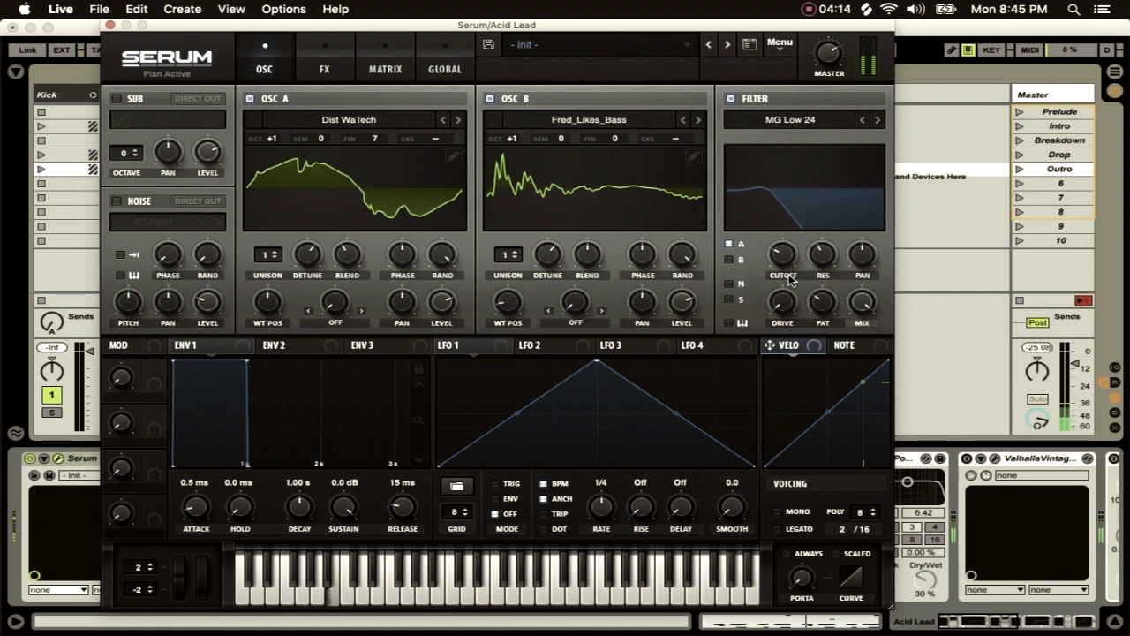
drag(781, 309, 775, 255)
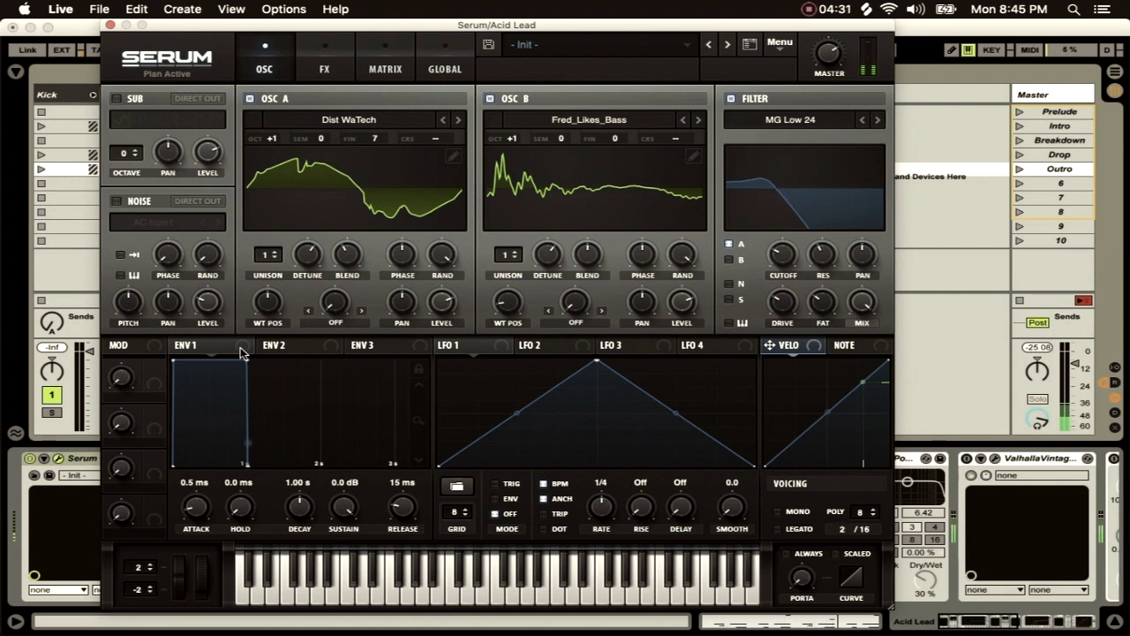
Modulate the filter cutoff with Envelope 1, setting attack 0.0 ms, hold 347 ms, decay 445 ms, sustain -∞ dB and release 452 ms
drag(243, 351, 780, 258)
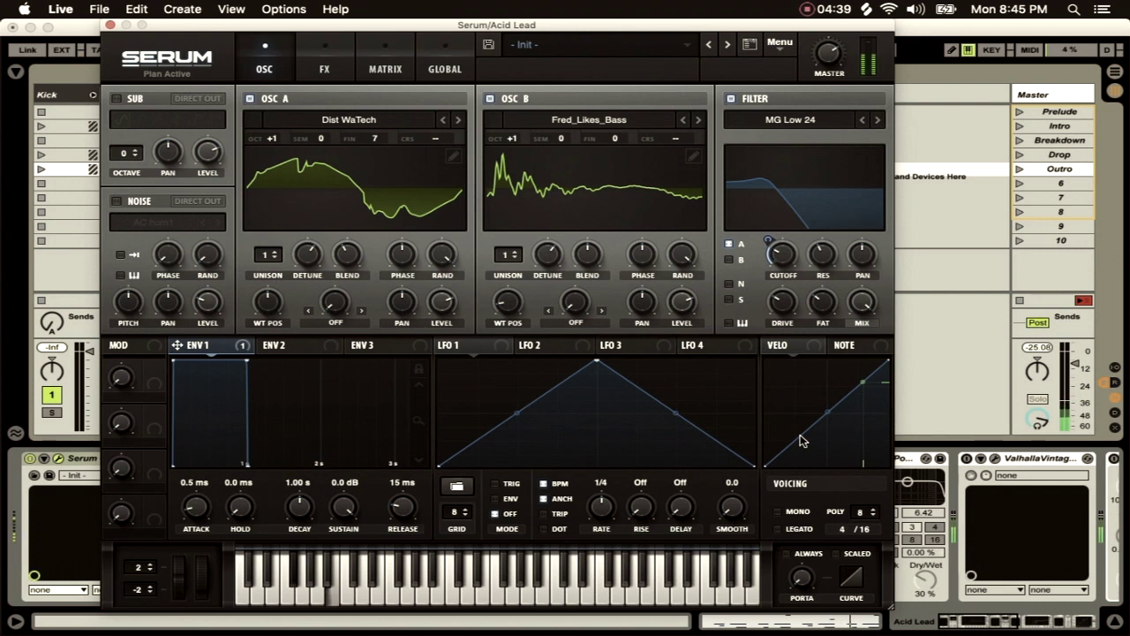
drag(196, 517, 214, 569)
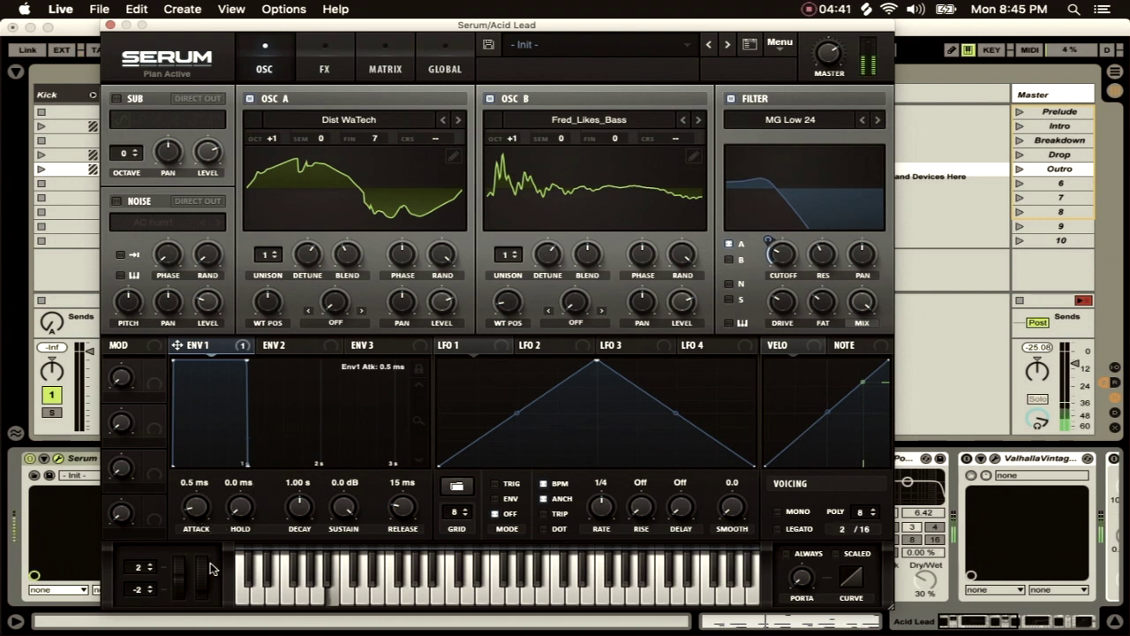
drag(237, 516, 236, 442)
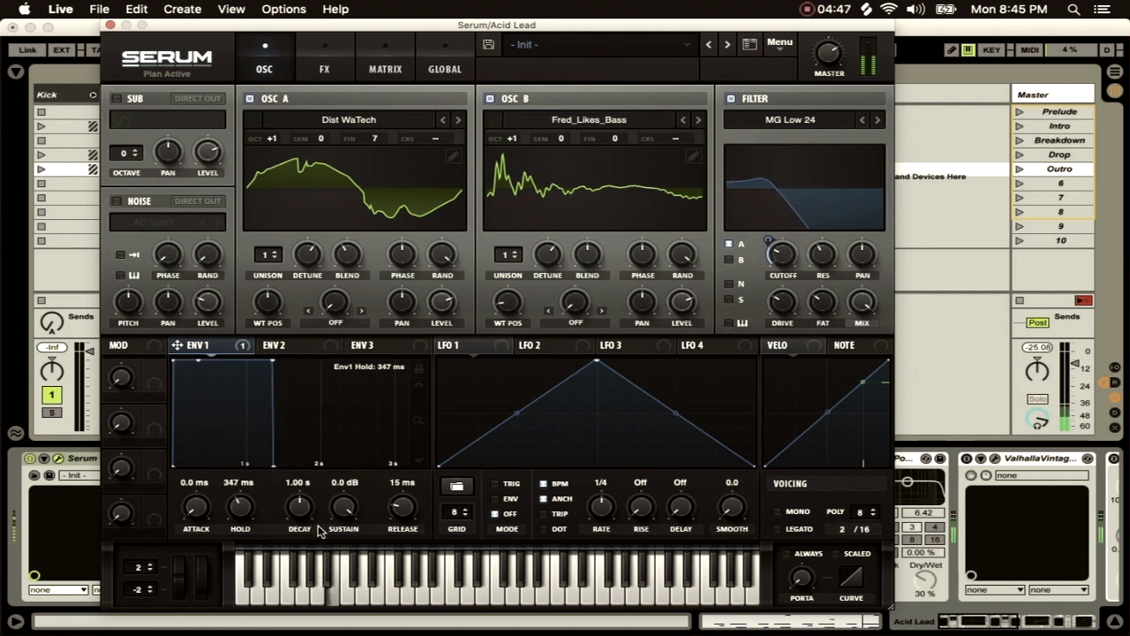
drag(300, 512, 350, 633)
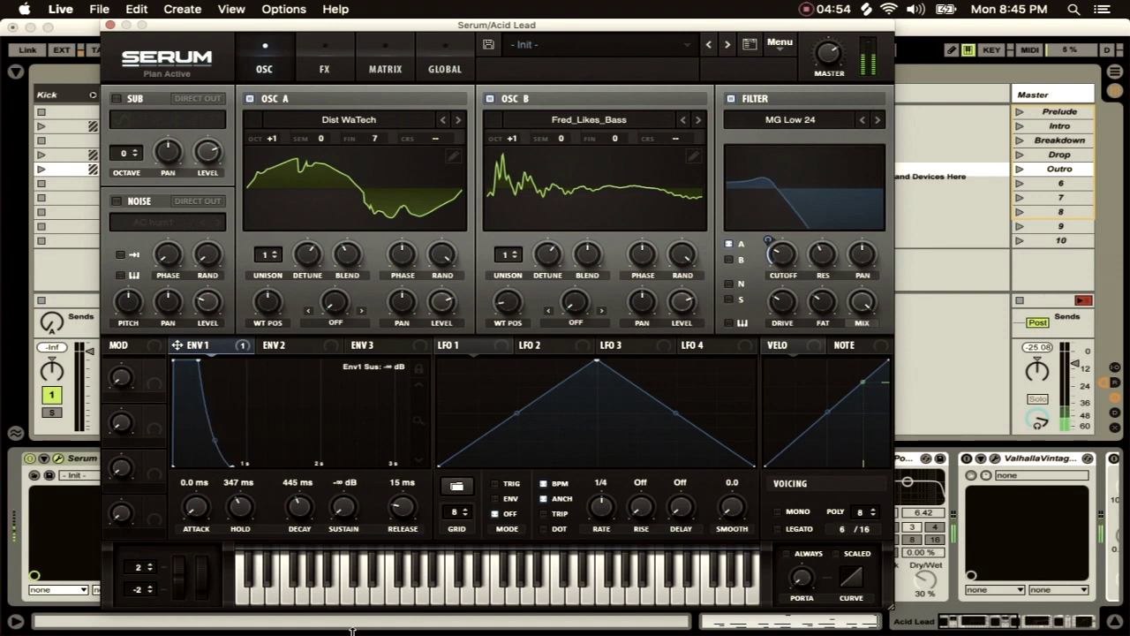
drag(403, 507, 404, 478)
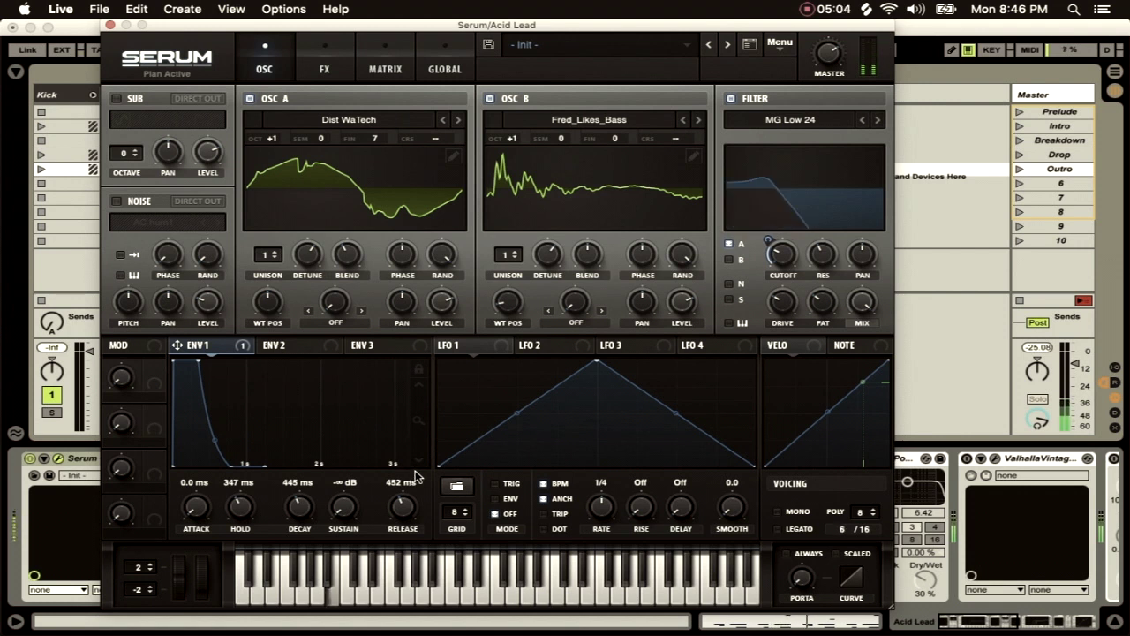
Set the voicing to Mono and Legato with portamento Always and Scaled on, raise the portamento time and bend its curve downward
click(777, 511)
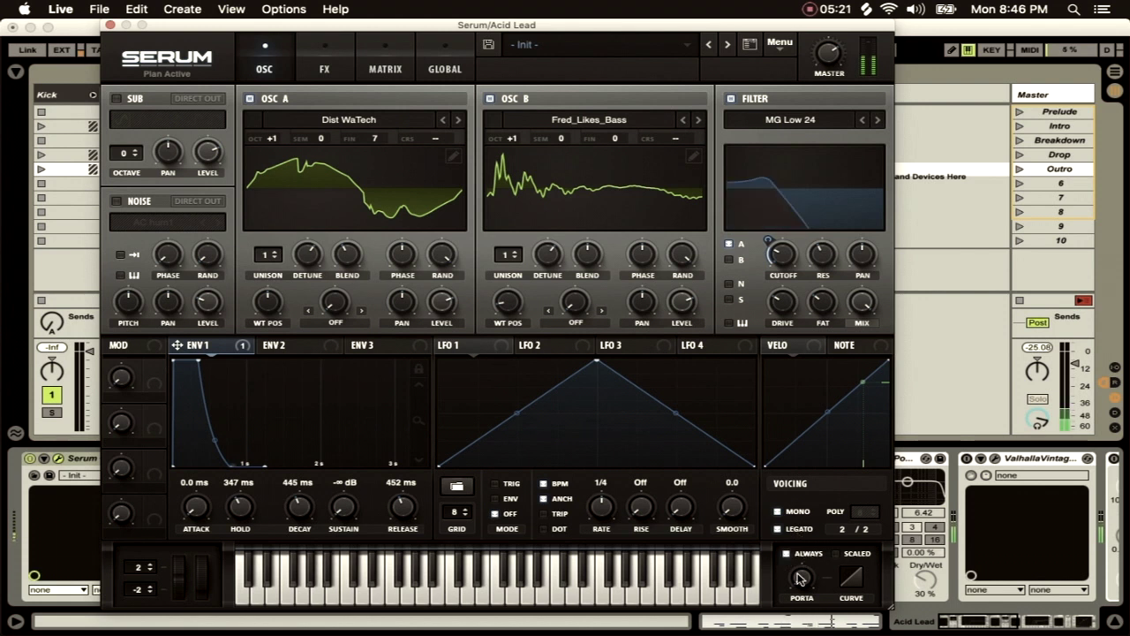
drag(802, 567, 803, 530)
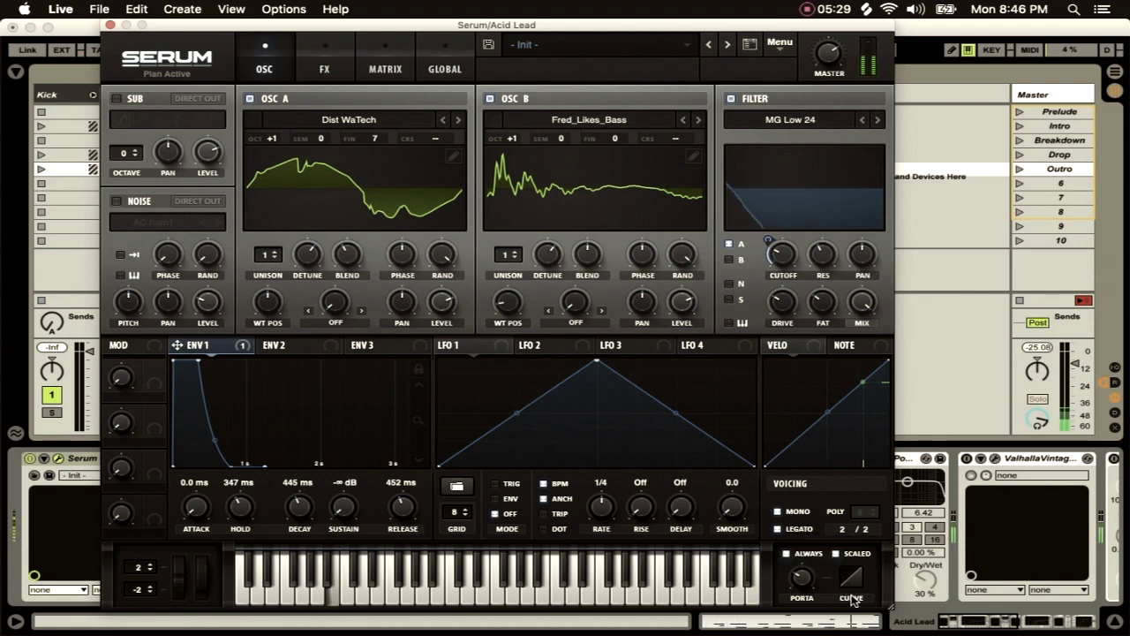
mouse_move(856, 586)
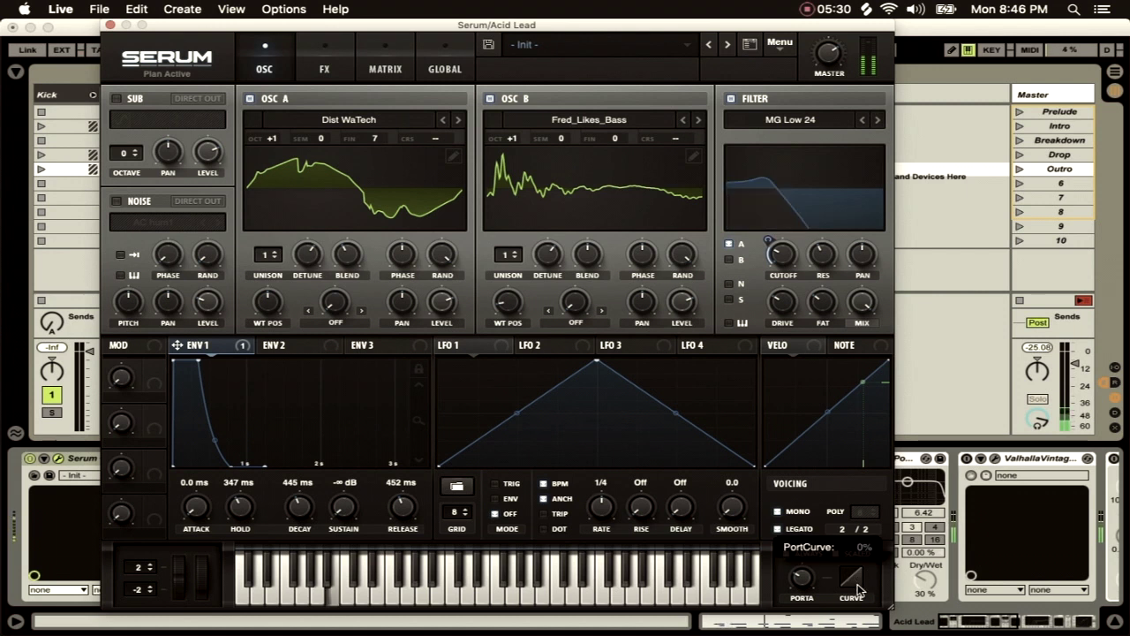
drag(858, 584, 863, 603)
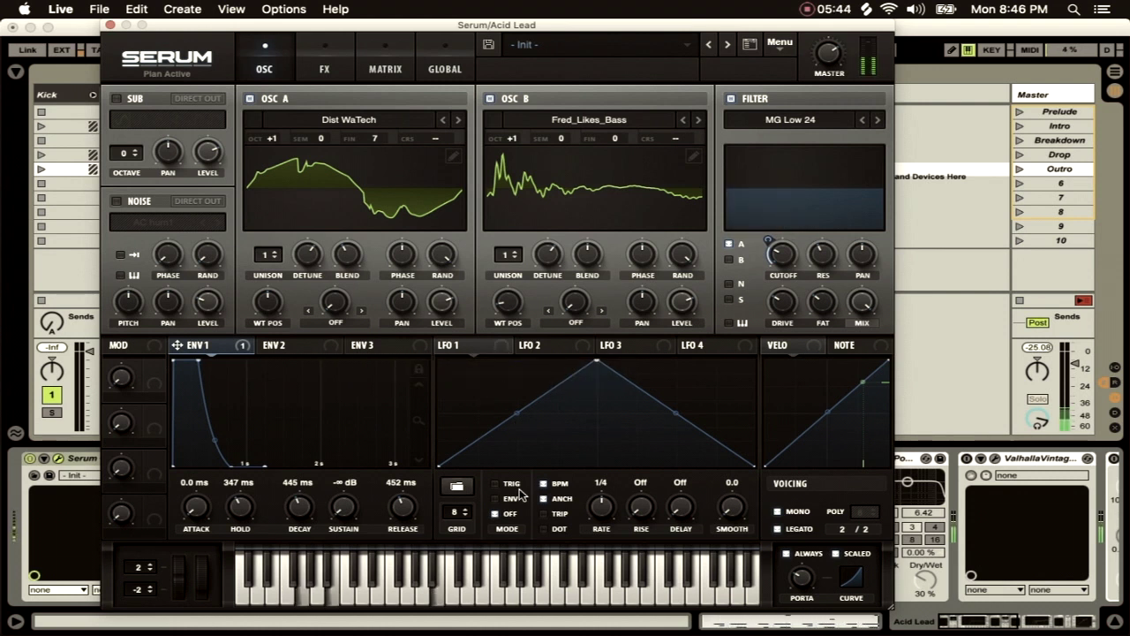
Shape LFO 1 as a basic saw up in Env mode, with rise 1/16, delay 1/16 and smooth 51.5
click(457, 486)
mouse_move(460, 491)
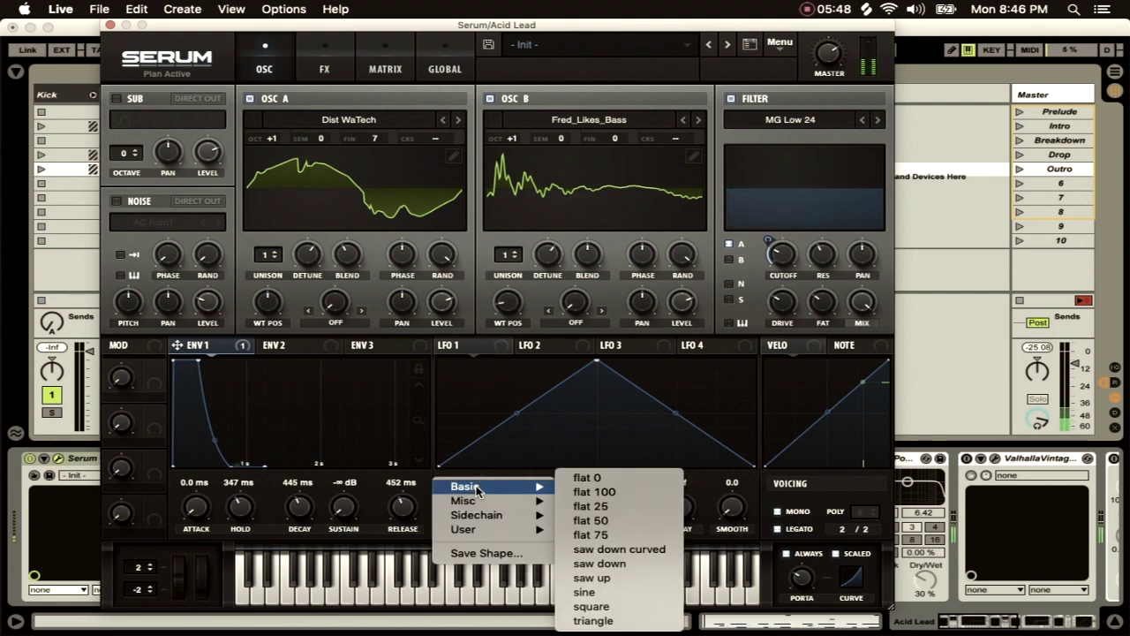
click(624, 581)
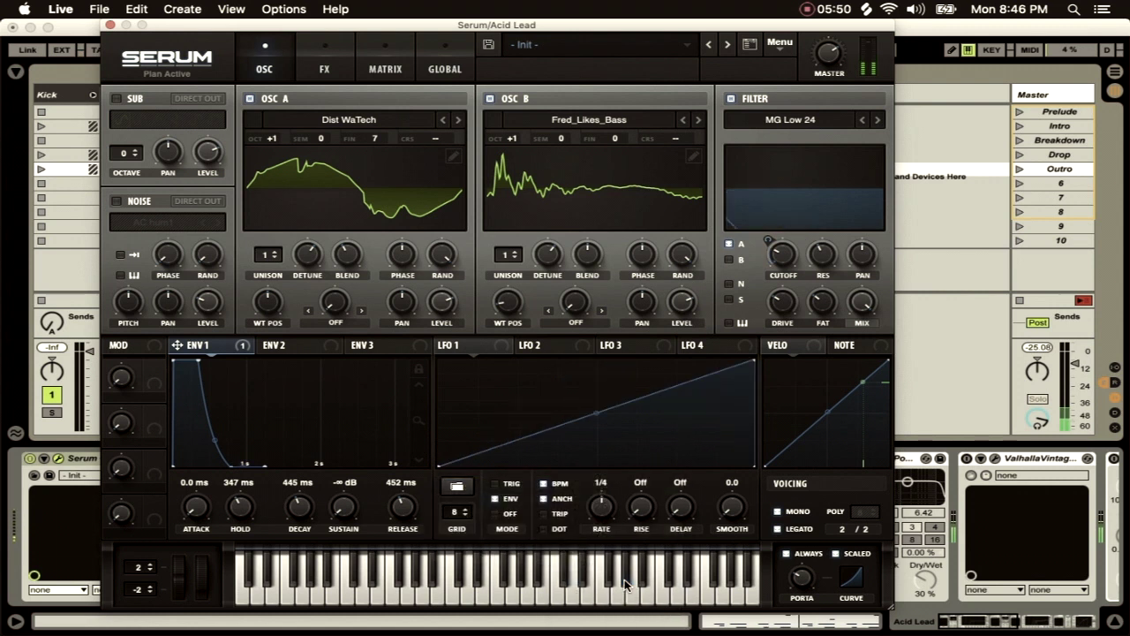
drag(642, 509, 646, 445)
drag(681, 506, 677, 449)
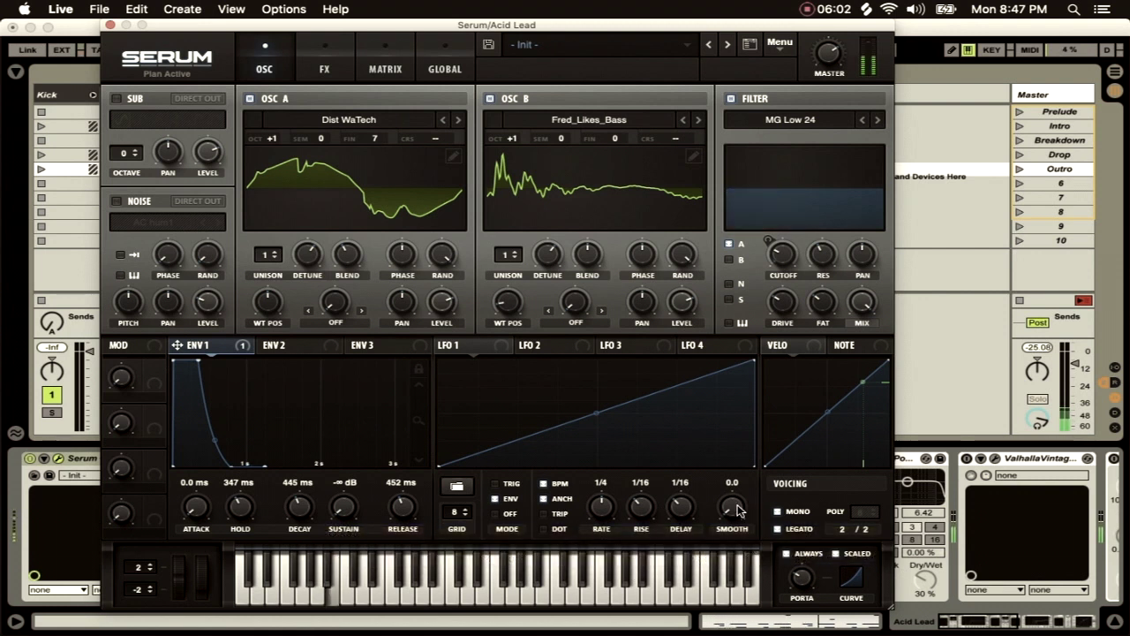
drag(738, 510, 719, 412)
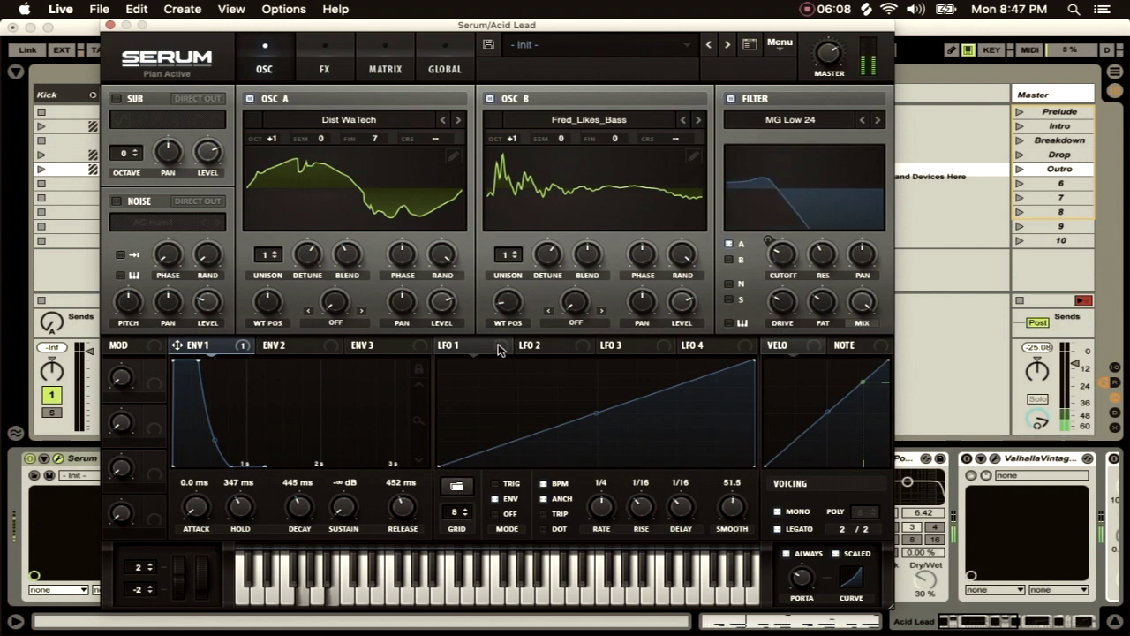
Assign LFO 1 to modulate the filter resonance, oscillator B's wavetable position and the filter cutoff
drag(499, 350, 828, 262)
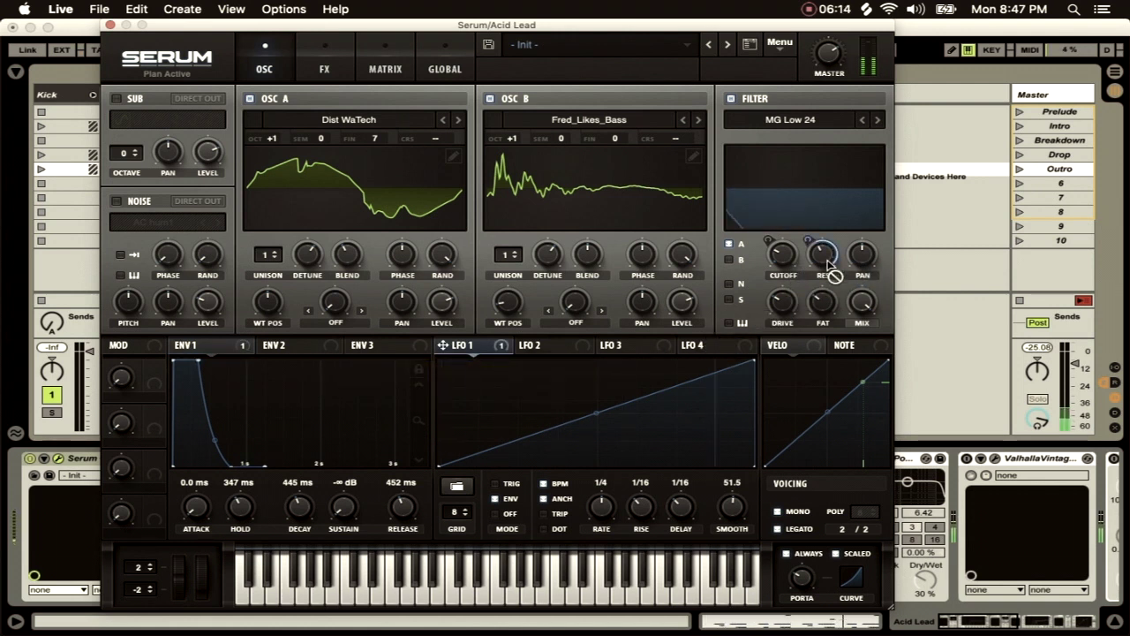
mouse_move(829, 270)
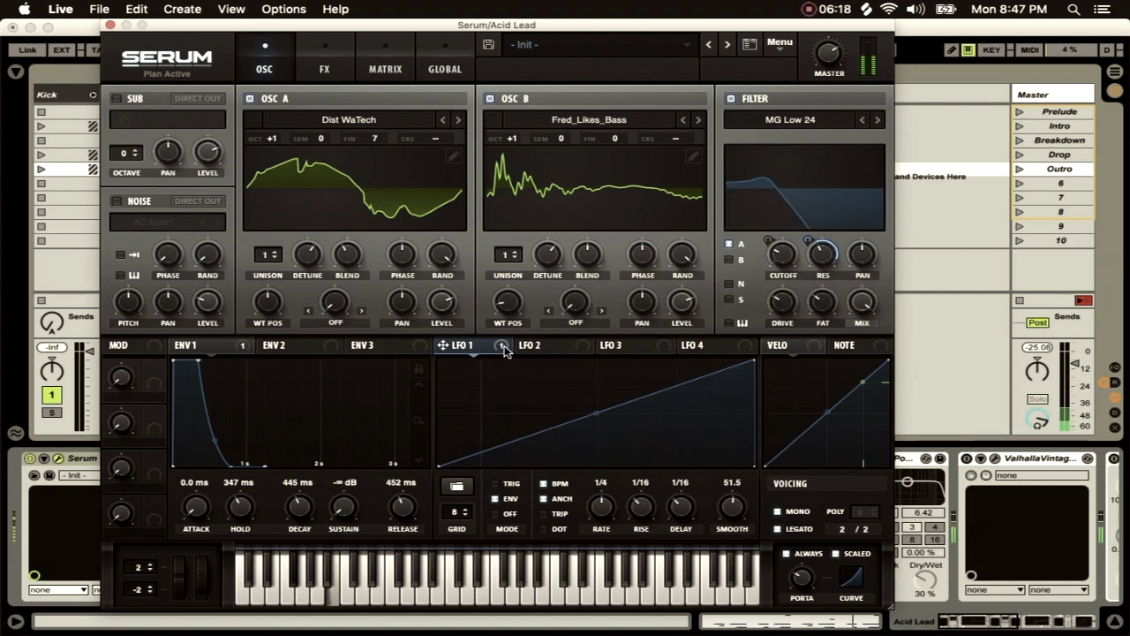
mouse_move(503, 348)
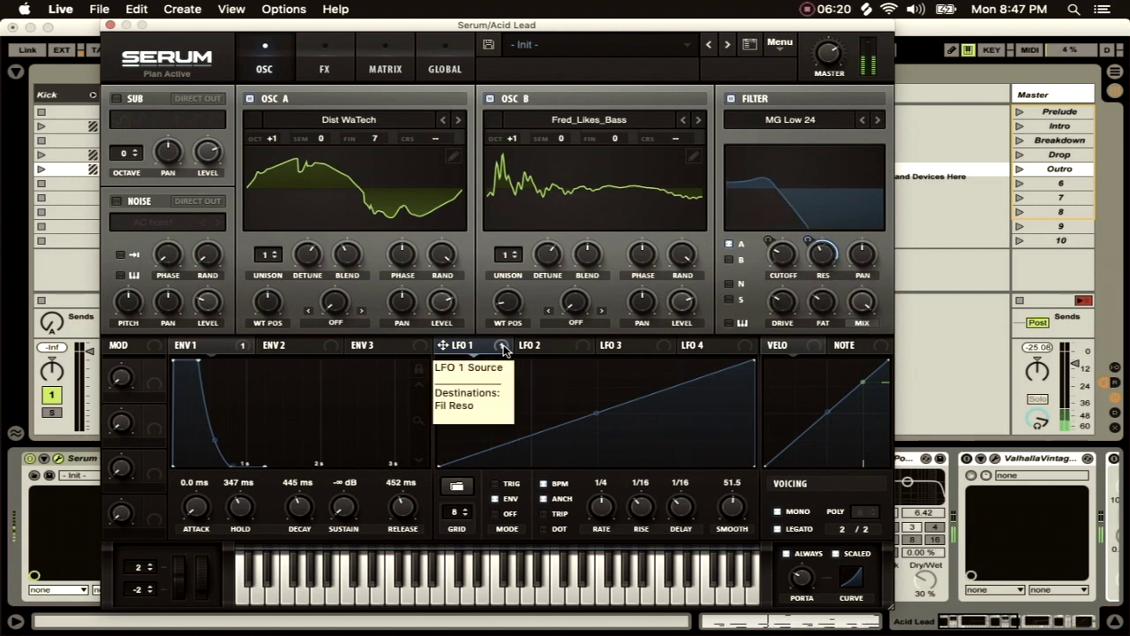
drag(504, 348, 558, 481)
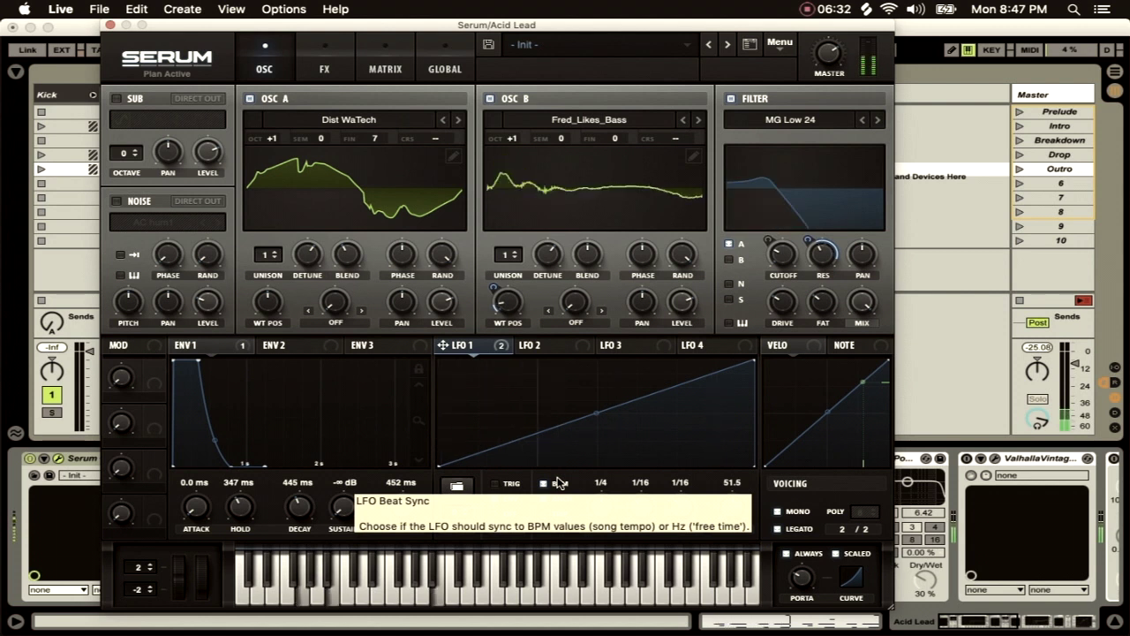
mouse_move(506, 350)
drag(505, 349, 784, 305)
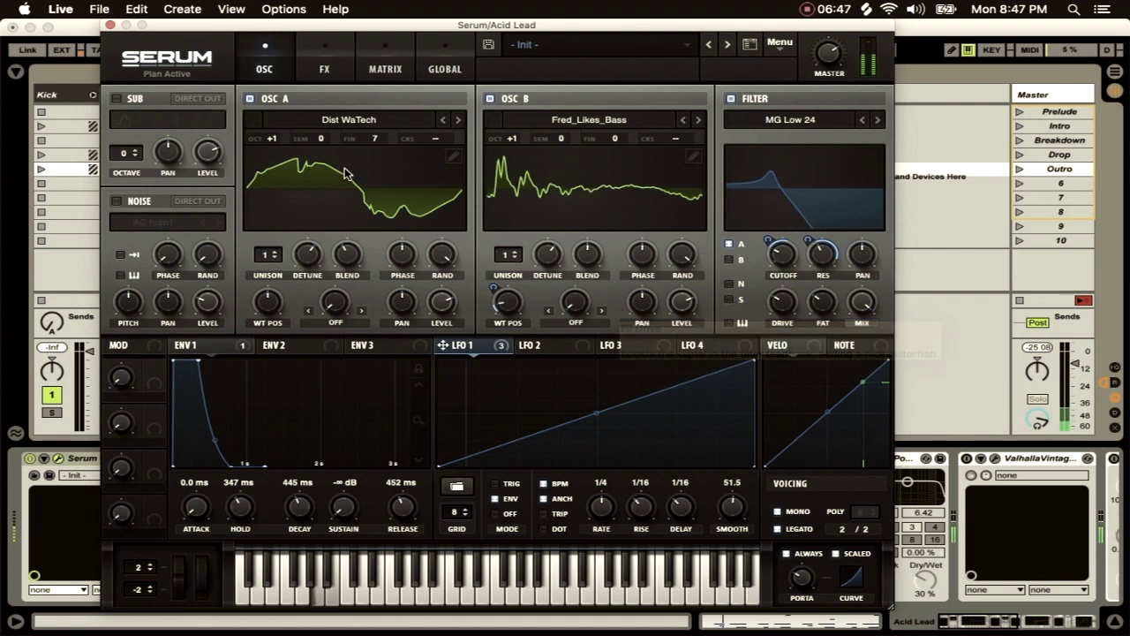
Enable the noise oscillator with the AC hum2 sample, turn on its key tracking and raise its pitch slightly
click(115, 203)
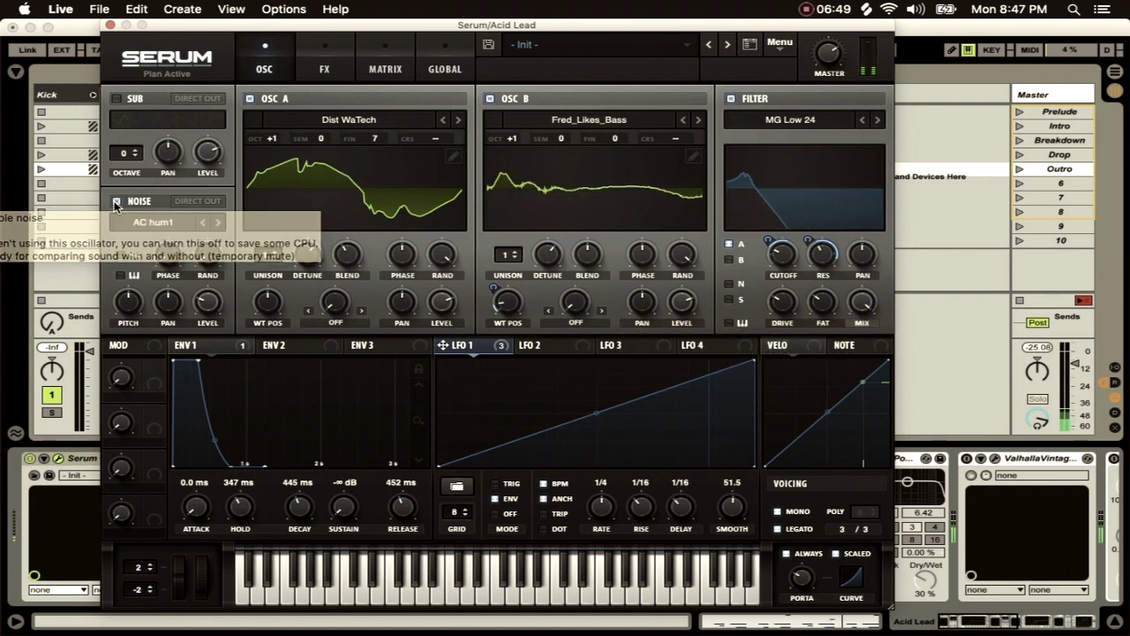
click(120, 277)
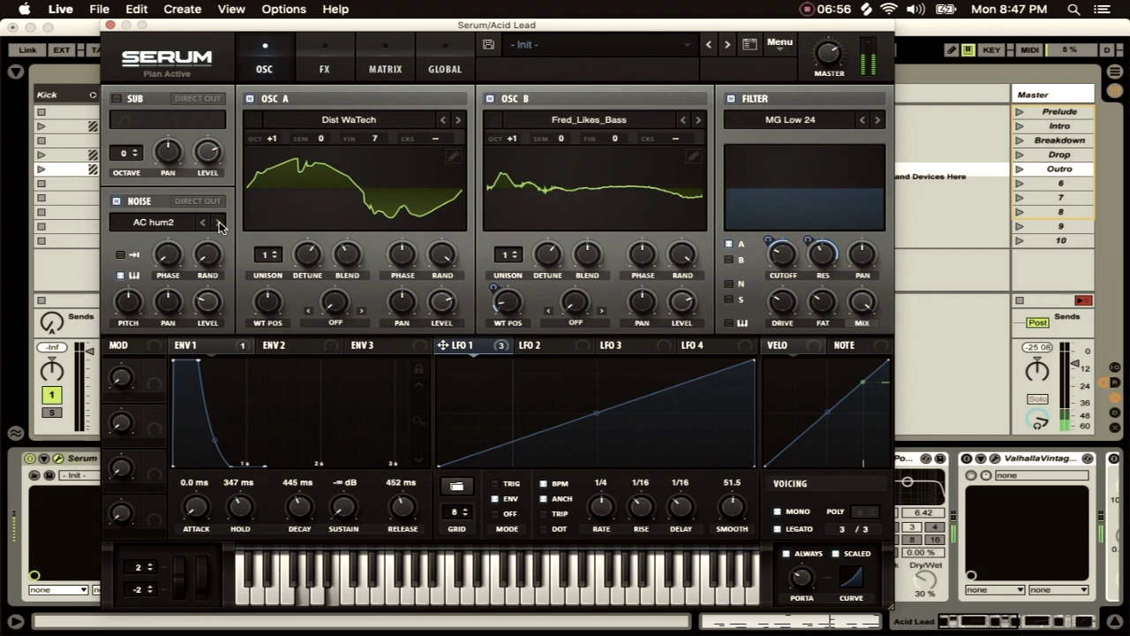
drag(133, 312, 132, 292)
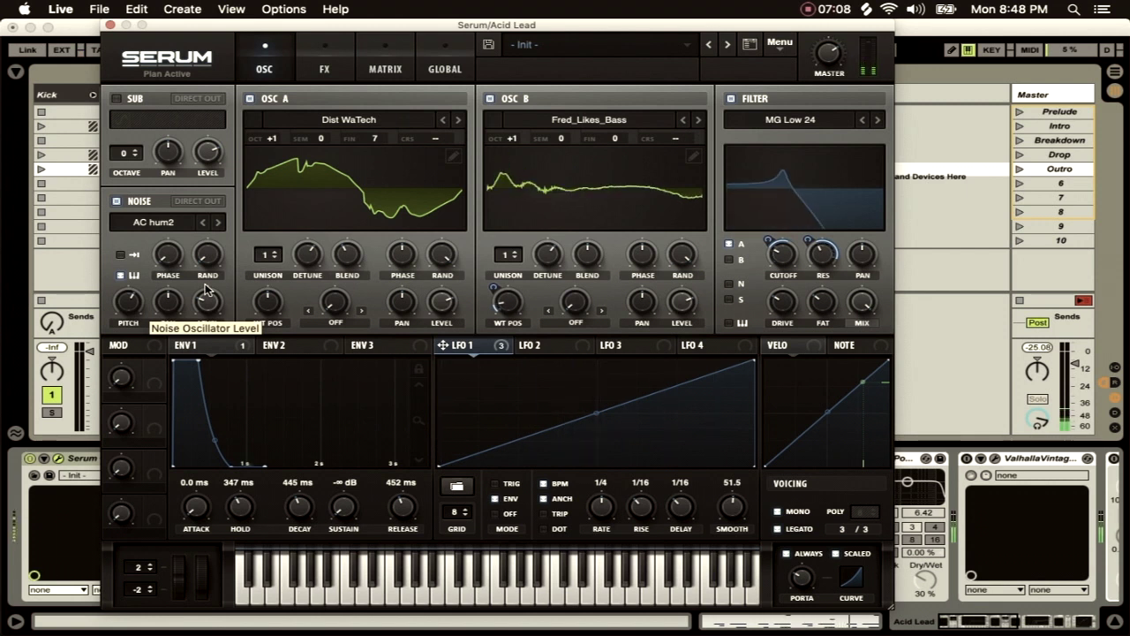
Add Tube distortion at the start of the effects chain, with its filter at frequency 2933 and Q 3.0 and the drive raised
click(329, 68)
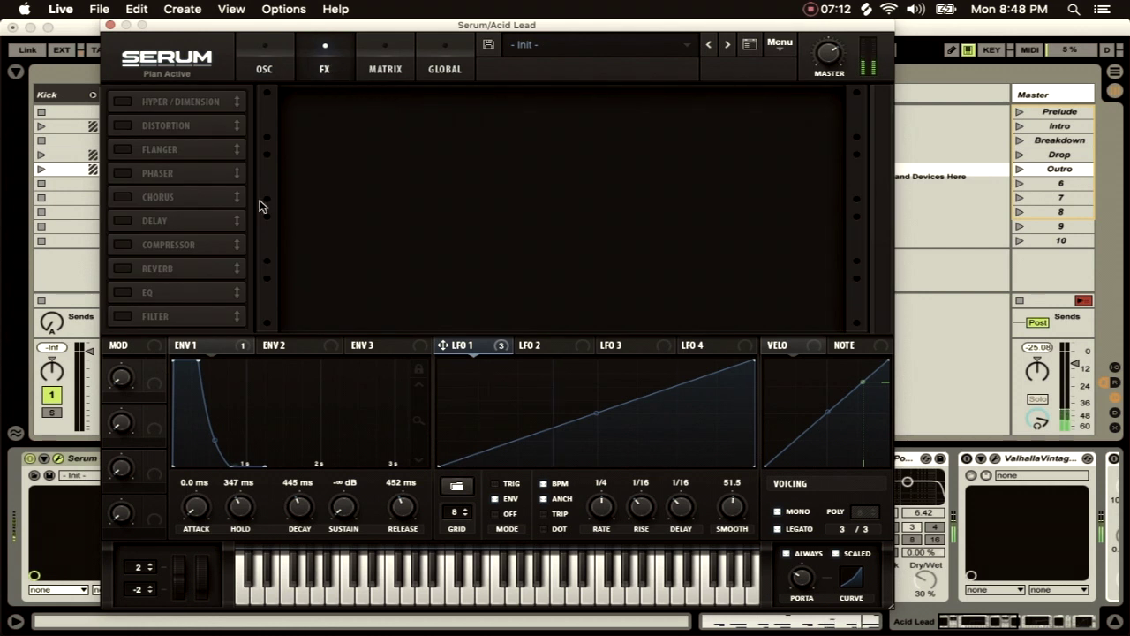
click(122, 126)
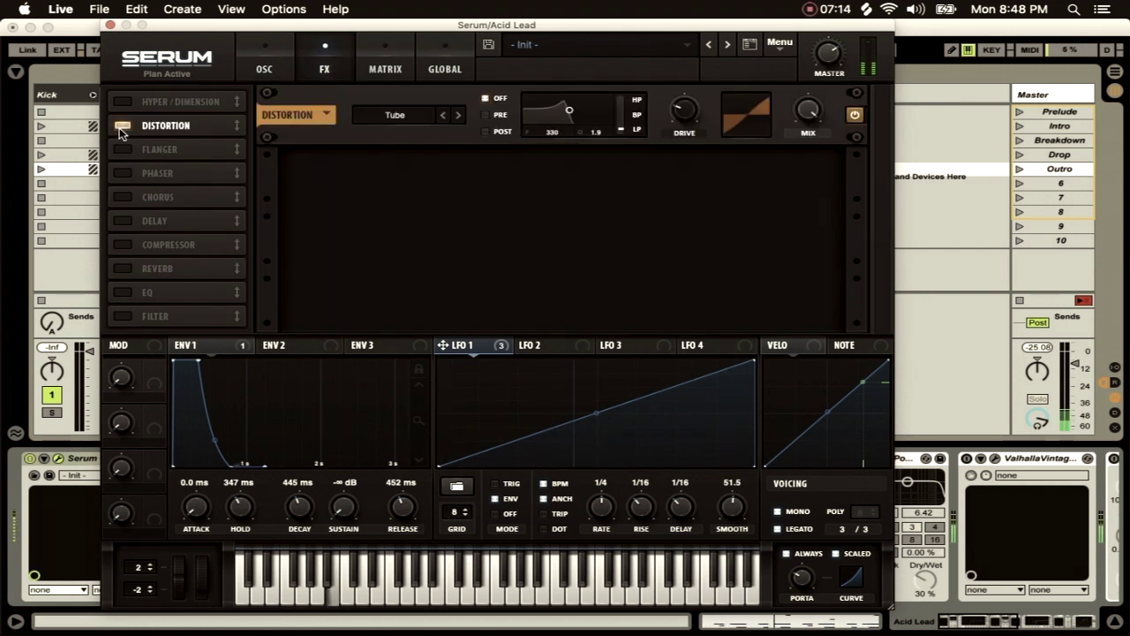
drag(570, 108, 597, 111)
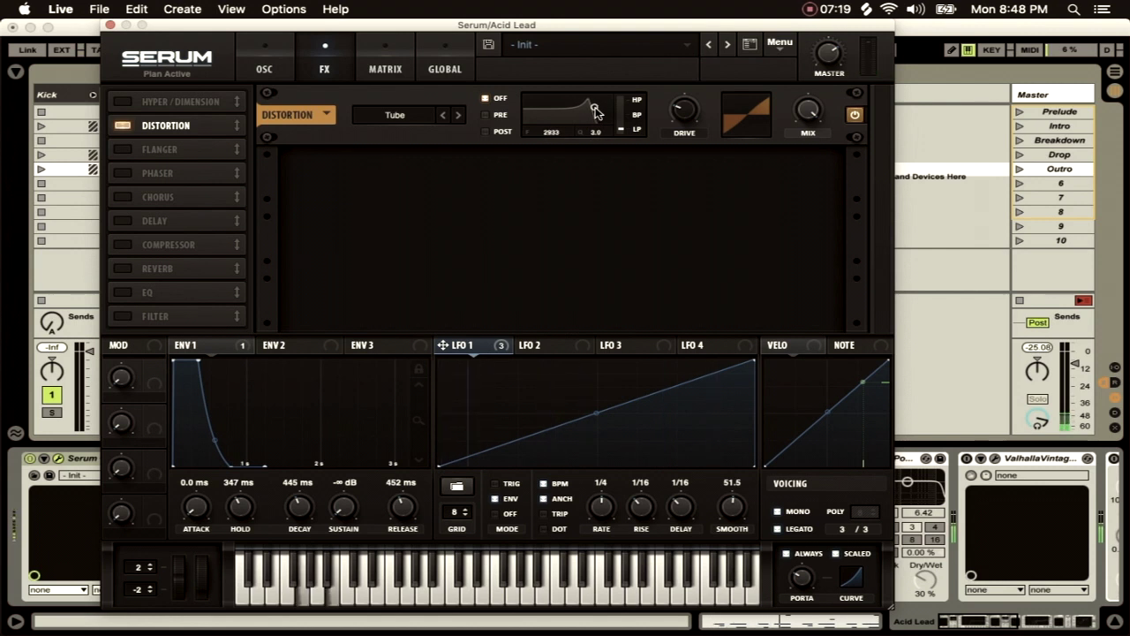
drag(680, 107, 682, 58)
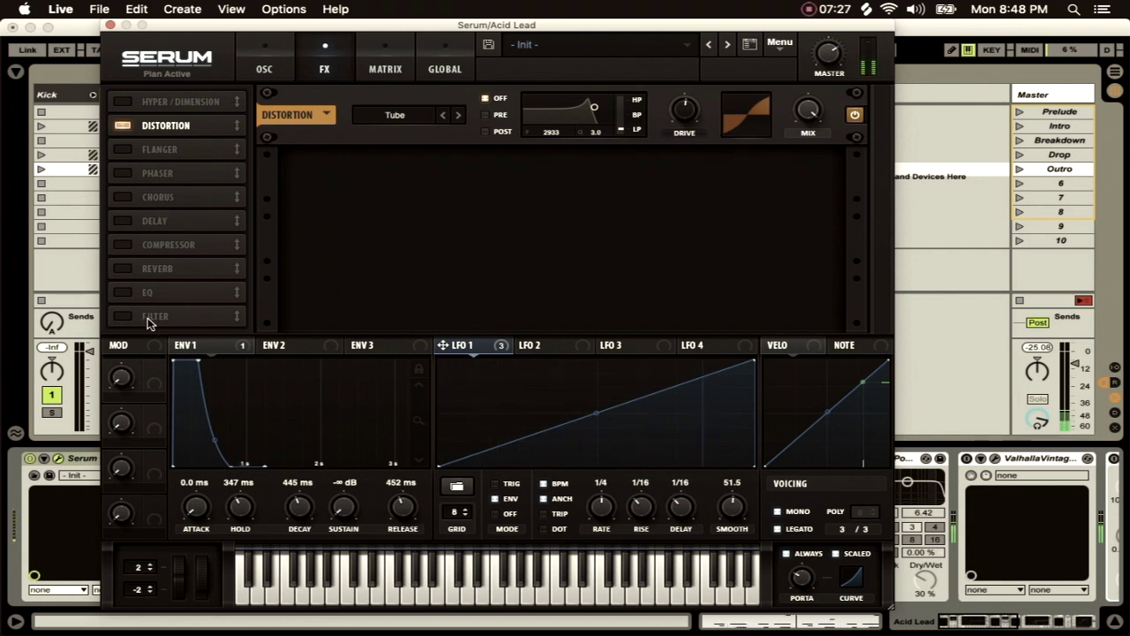
drag(185, 131, 182, 94)
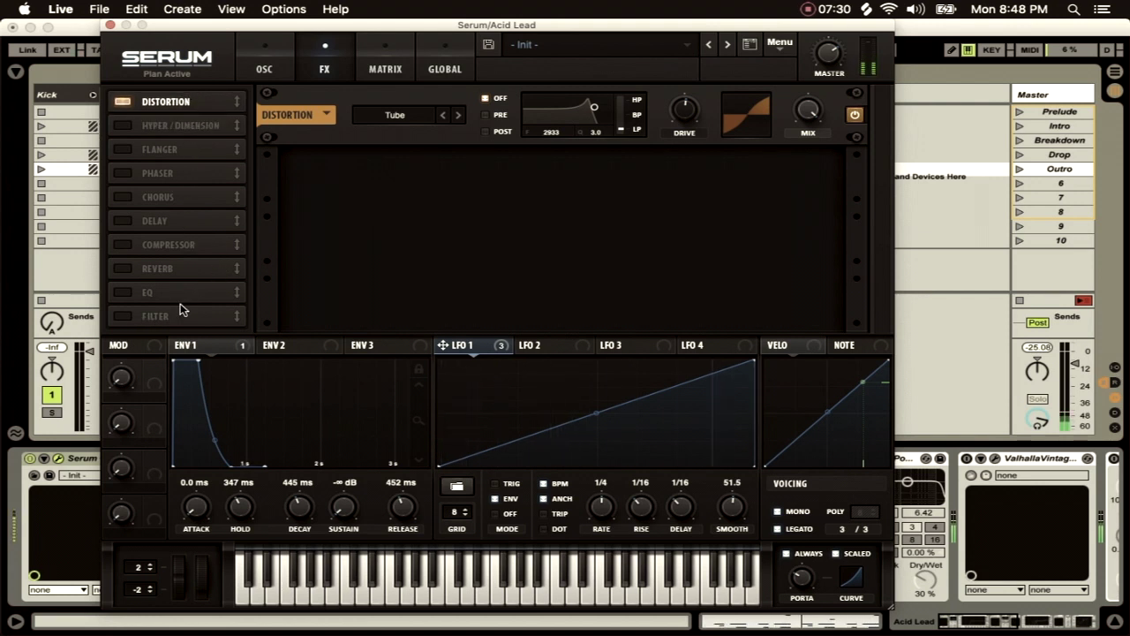
Place the filter effect directly after the distortion, enable it as Notch 12, lower its cutoff and raise its resonance and drive
drag(182, 316, 188, 129)
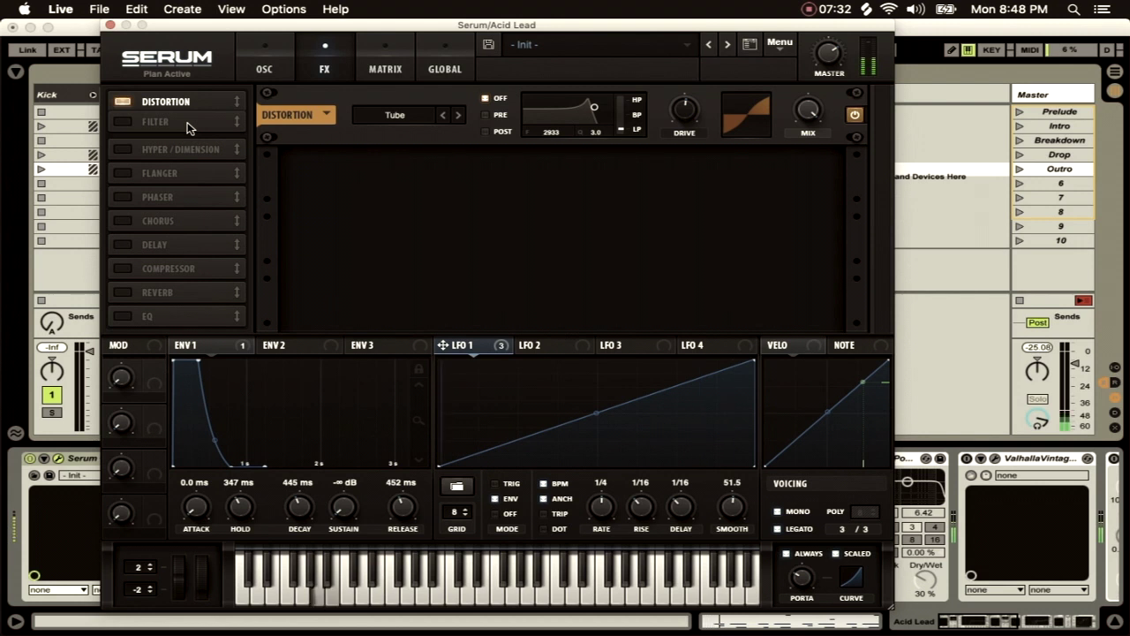
click(121, 127)
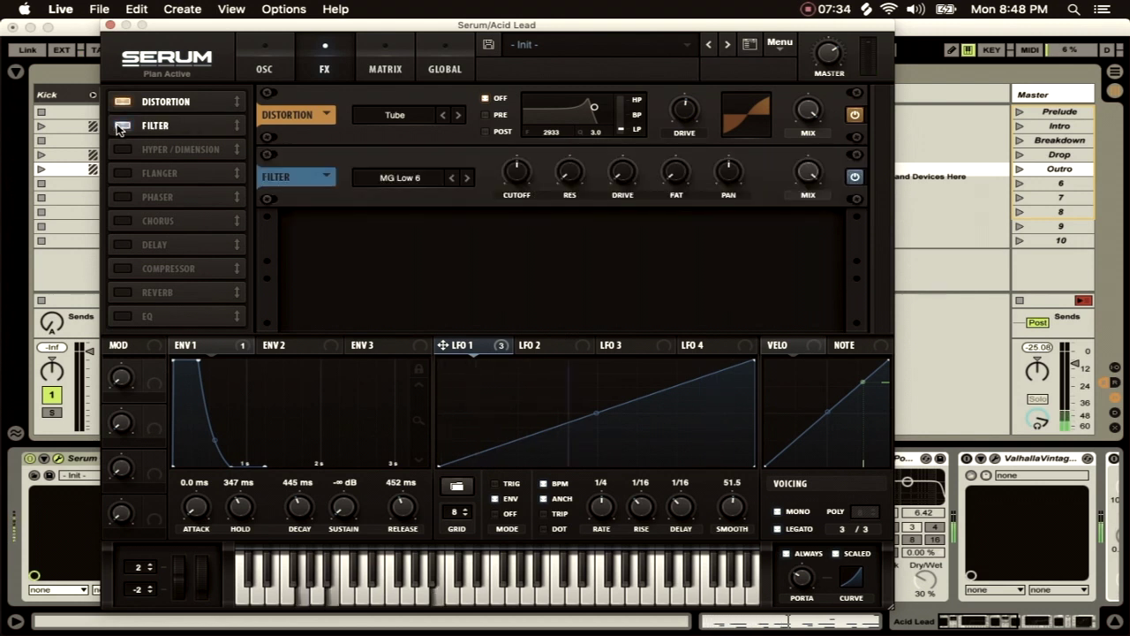
click(410, 177)
mouse_move(433, 195)
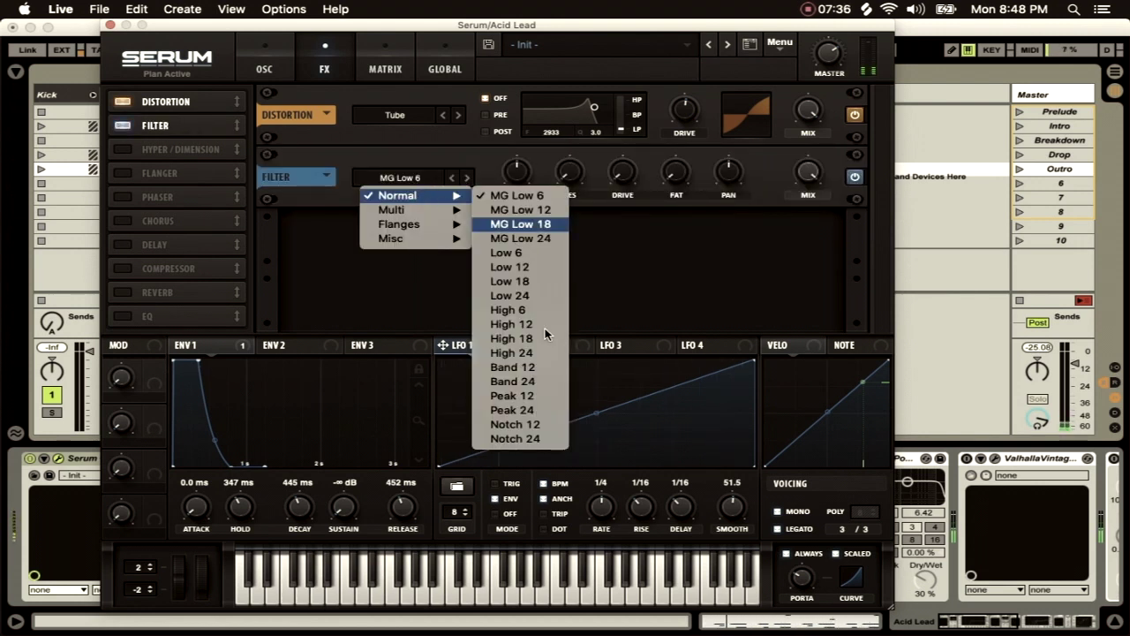
drag(518, 174, 519, 245)
drag(569, 173, 566, 127)
drag(627, 181, 616, 137)
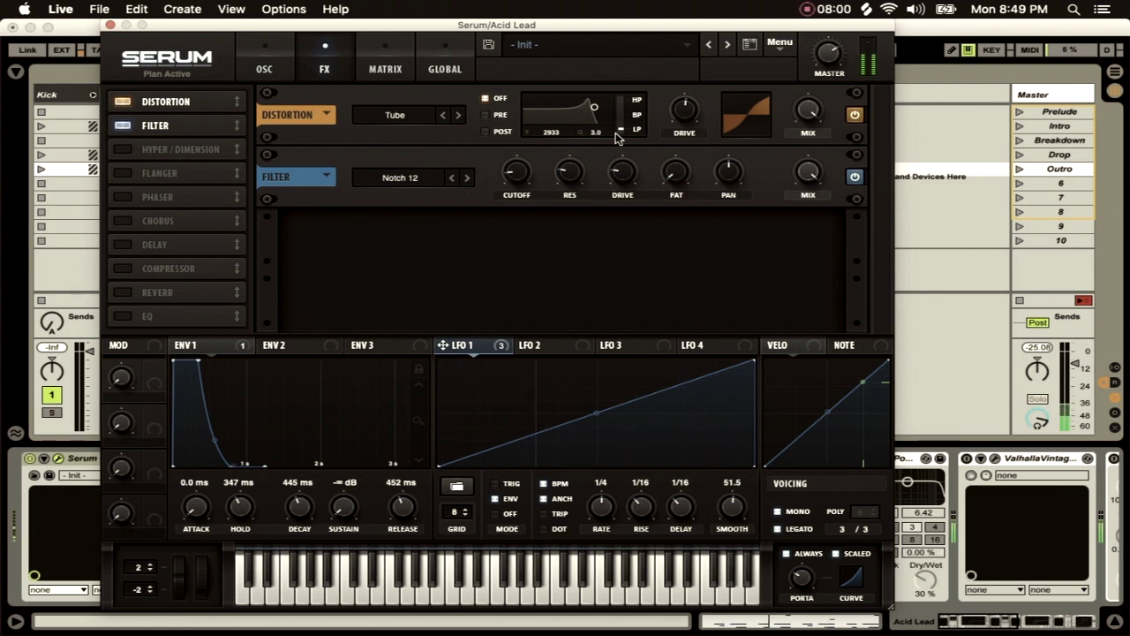
Modulate the notch filter effect's cutoff a moderate amount with LFO 2 and set that LFO's smooth to 28.3
click(542, 345)
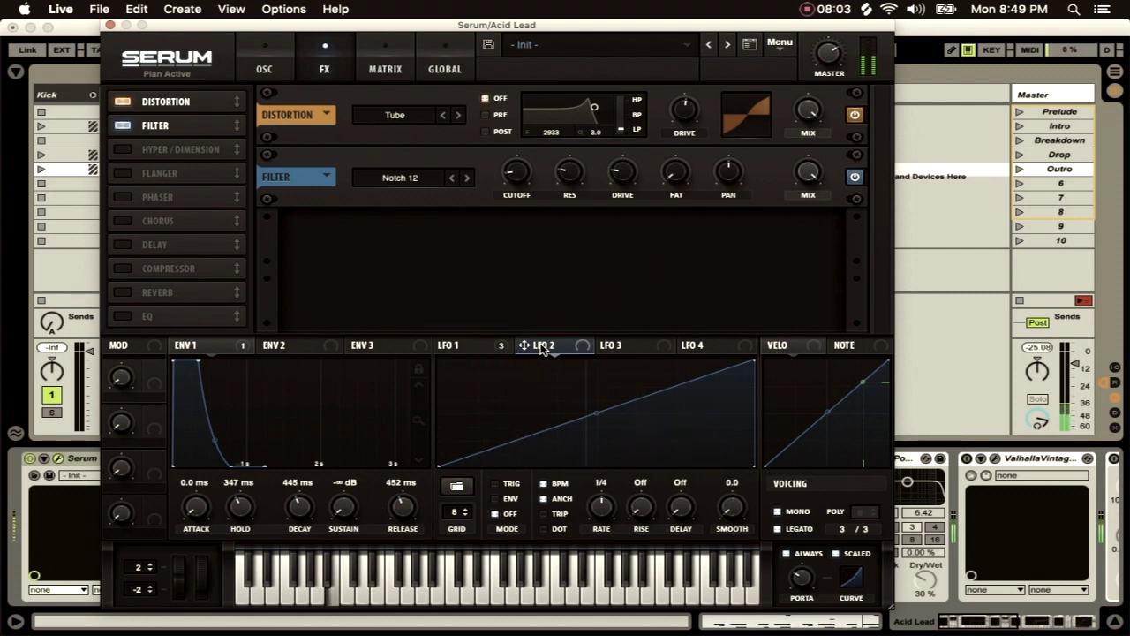
drag(585, 350, 518, 183)
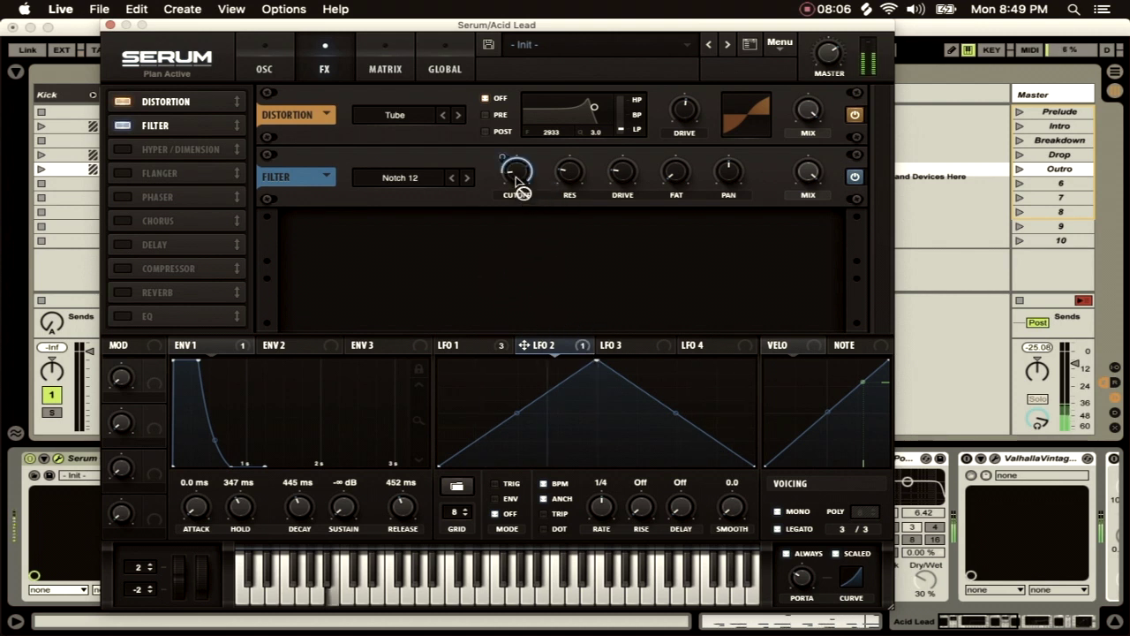
mouse_move(518, 183)
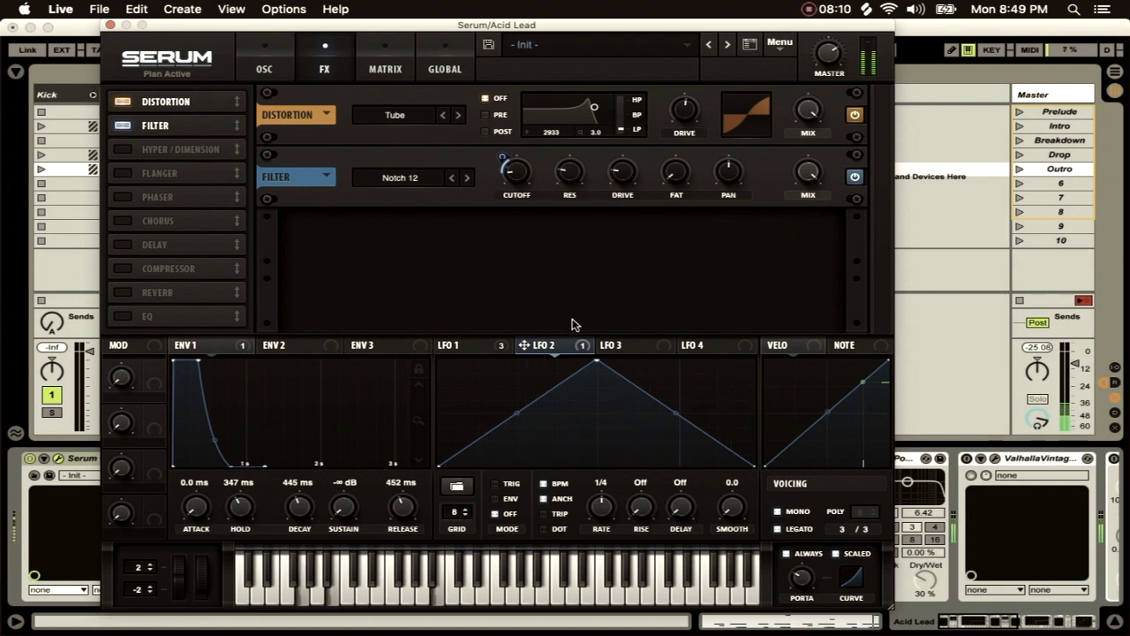
drag(732, 516, 722, 460)
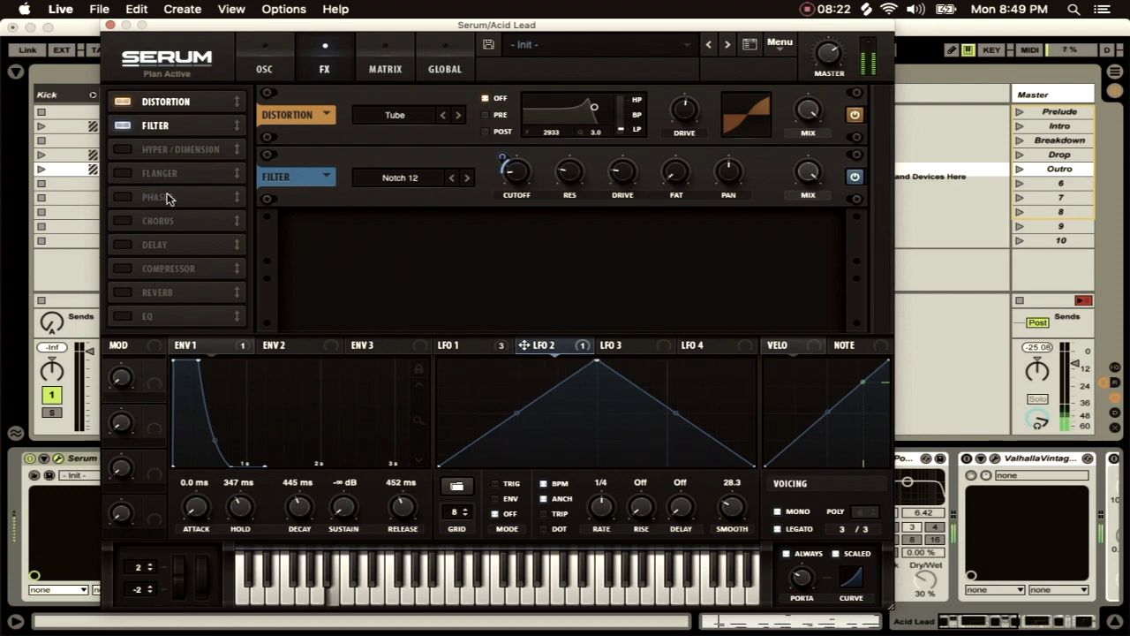
Move the phaser directly after the filter effect and enable it with a 33% mix
drag(169, 198, 173, 151)
click(120, 151)
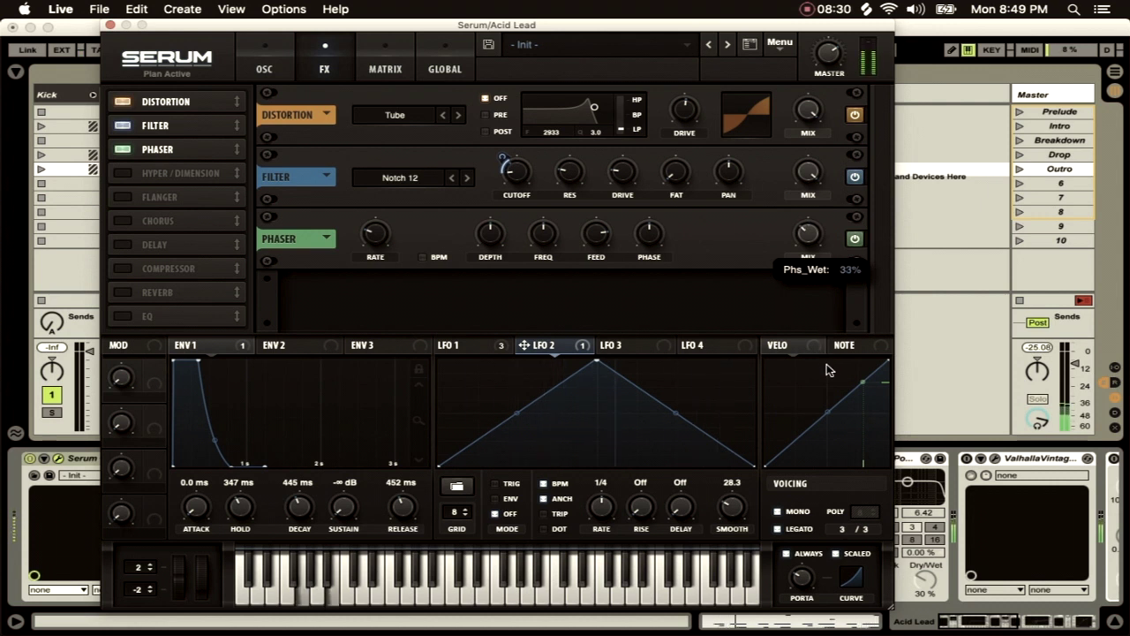
Enable Hyper/Dimension, raise the Dimension mix to a moderate level and reduce the Dimension size
click(124, 174)
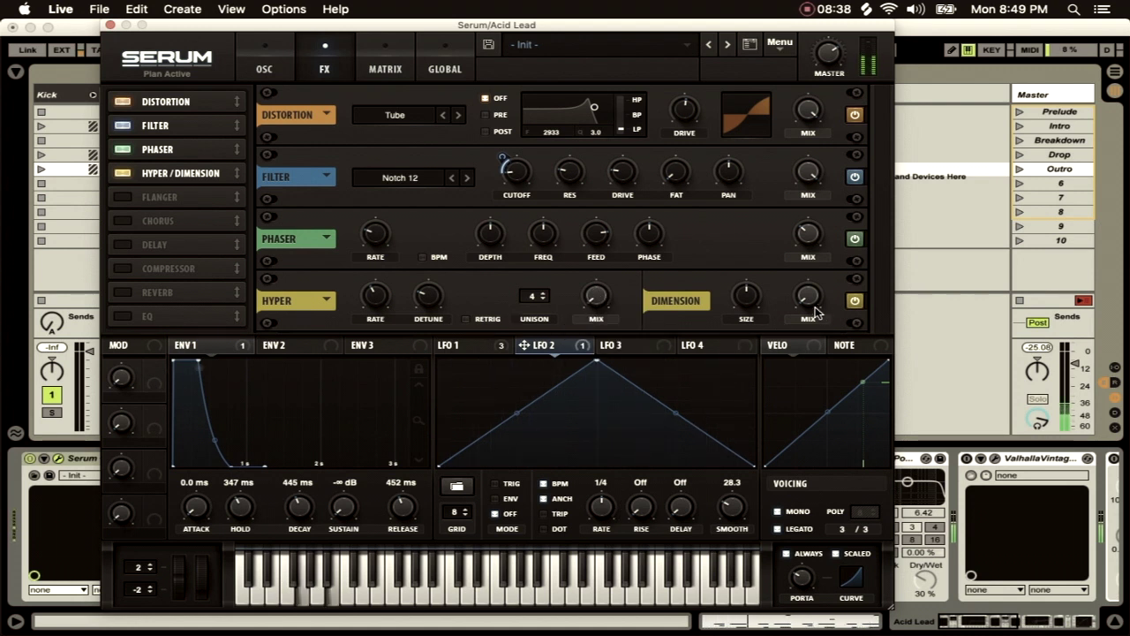
drag(808, 301, 806, 252)
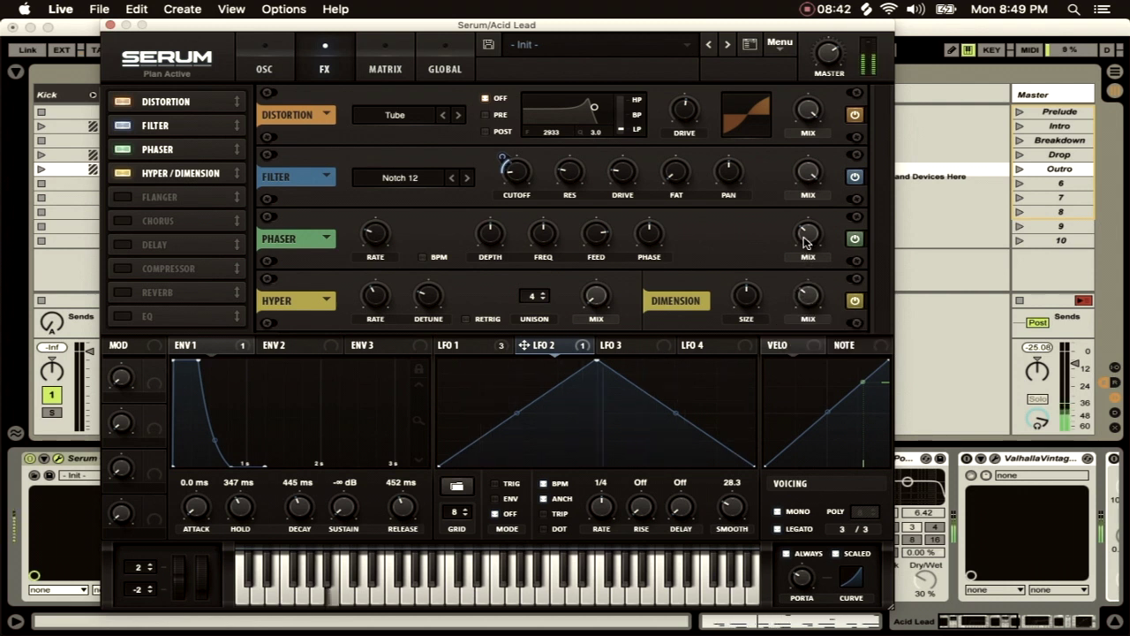
mouse_move(747, 322)
drag(747, 329, 747, 323)
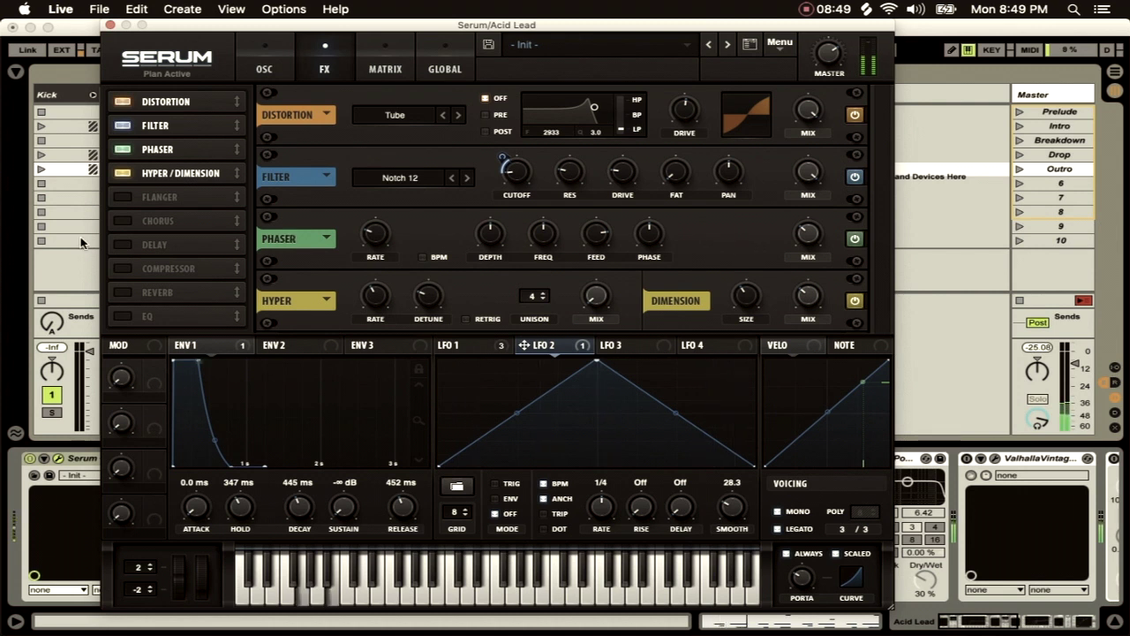
Enable the EQ effect and boost its high band gain to 5.8 dB
click(129, 317)
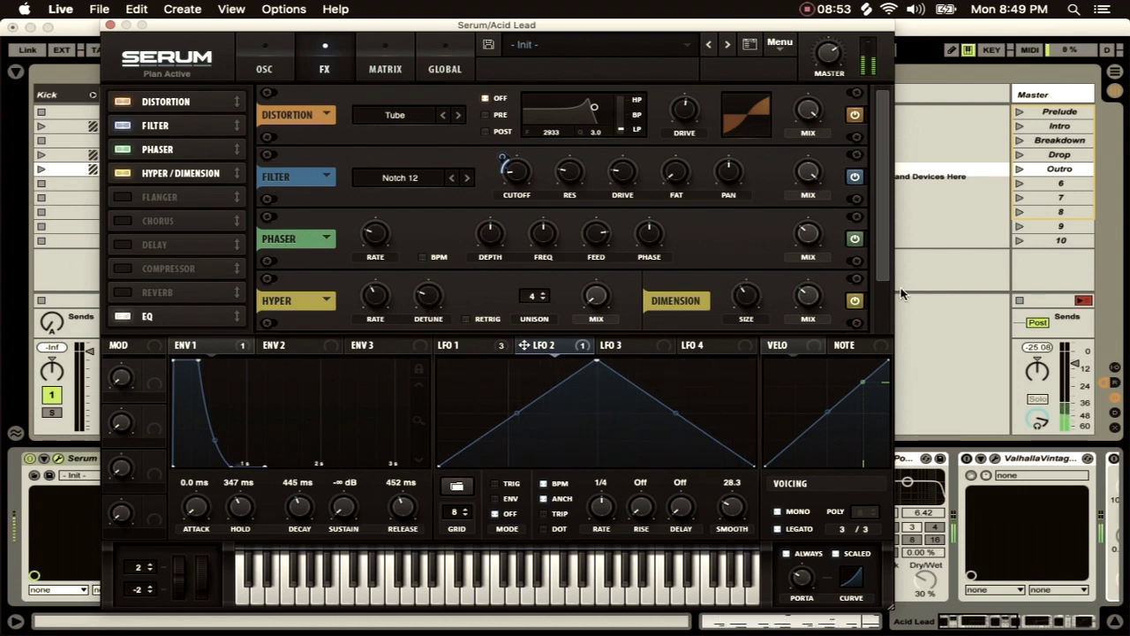
scroll(746, 309, down, 2)
drag(746, 309, 747, 286)
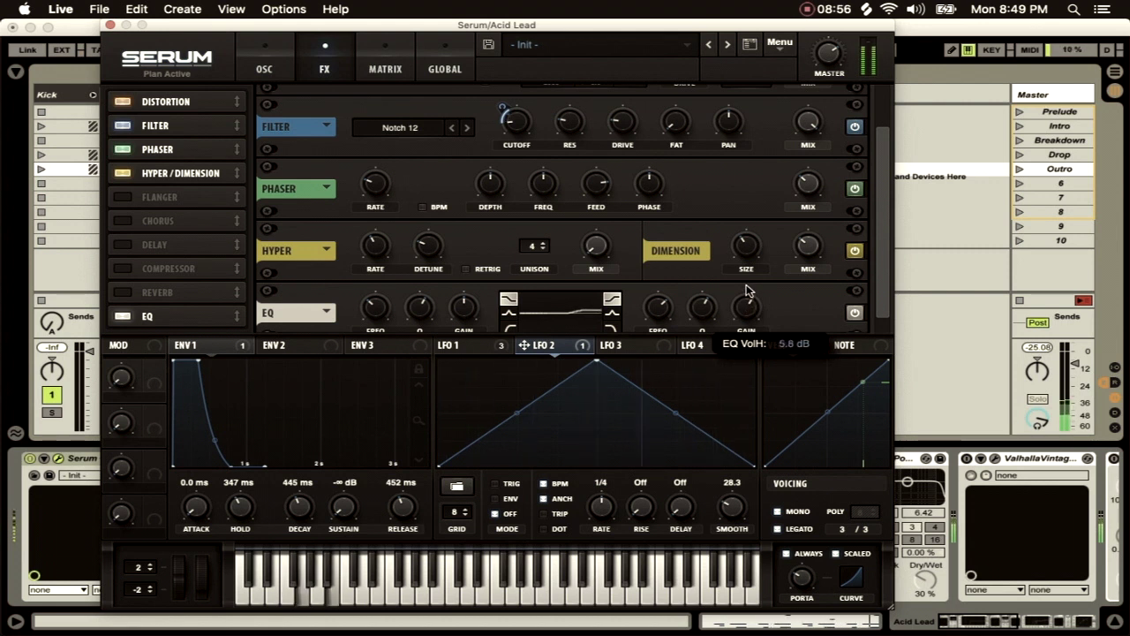
Close the Serum window and enable the Overdrive on the Acid Lead track
click(263, 69)
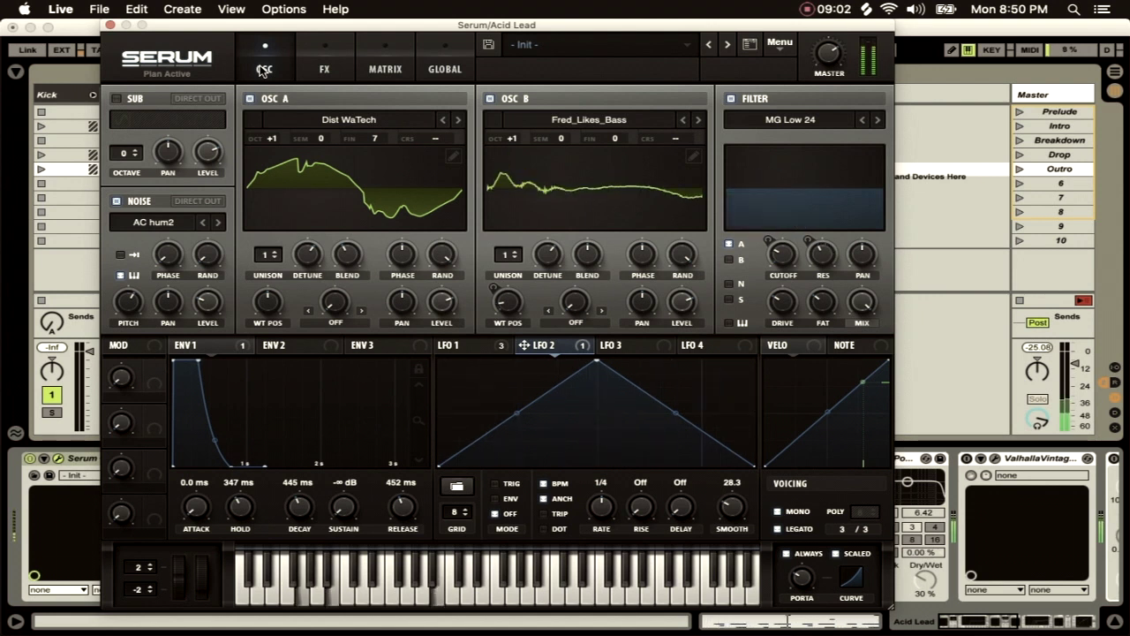
click(110, 25)
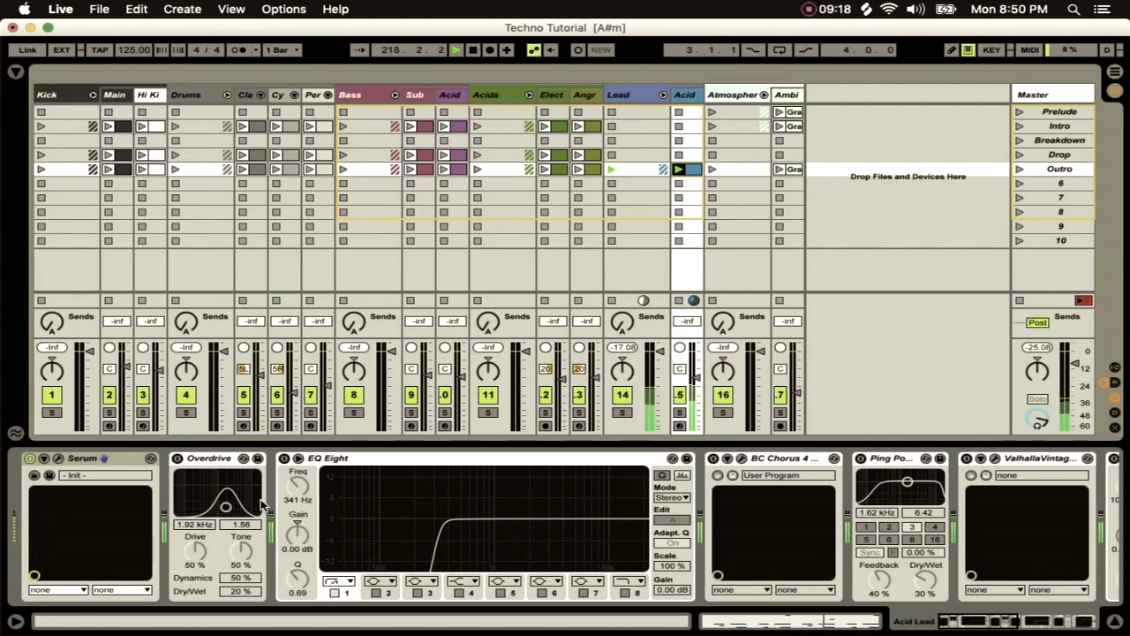
scroll(261, 505, right, 8)
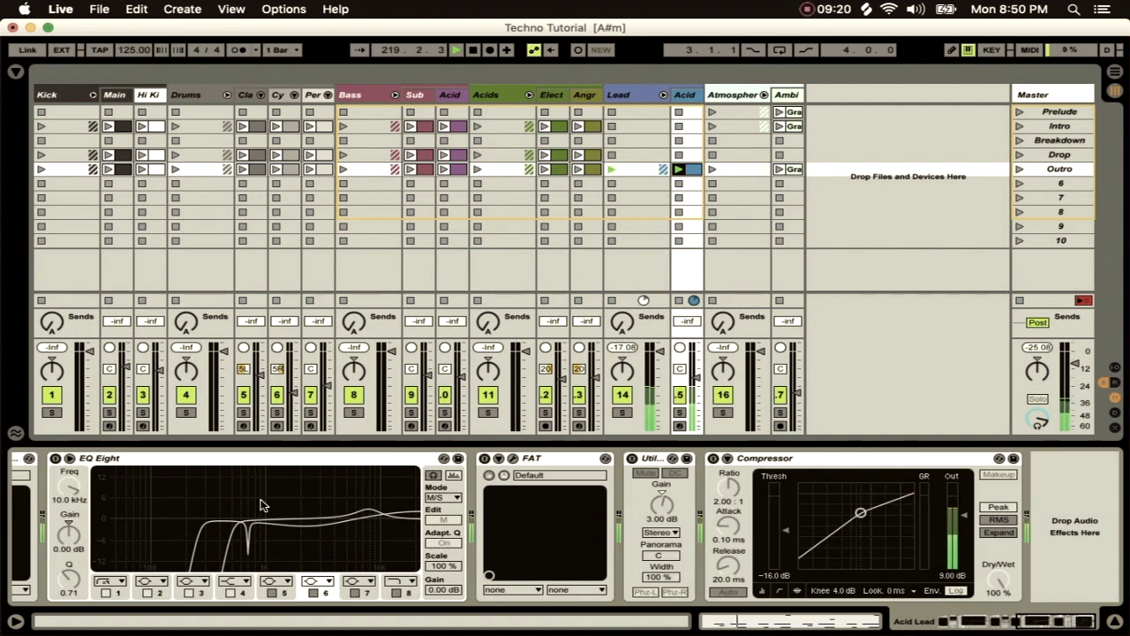
scroll(262, 505, left, 3)
scroll(262, 505, left, 5)
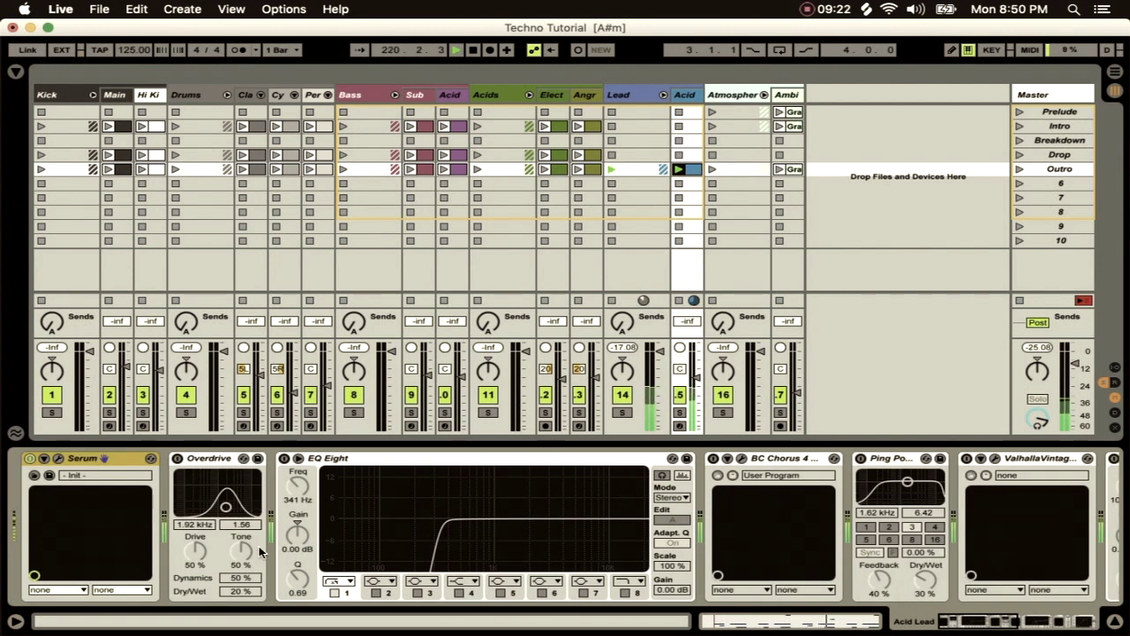
click(177, 459)
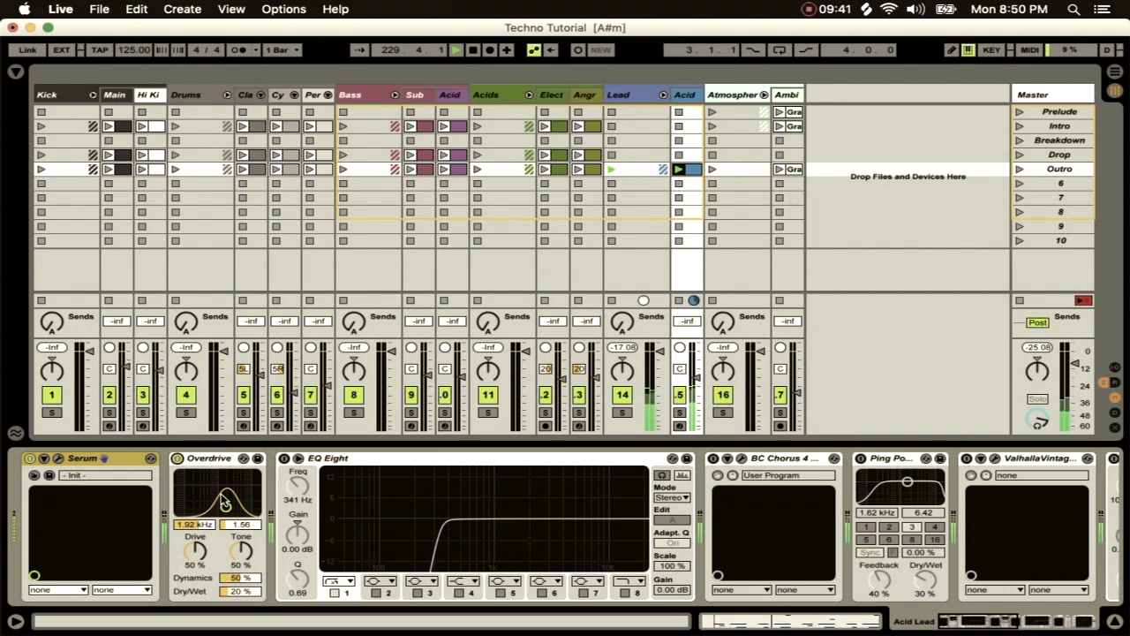
Enable the EQ Eight after the Overdrive and check its low-cut curve in the enlarged display
click(284, 459)
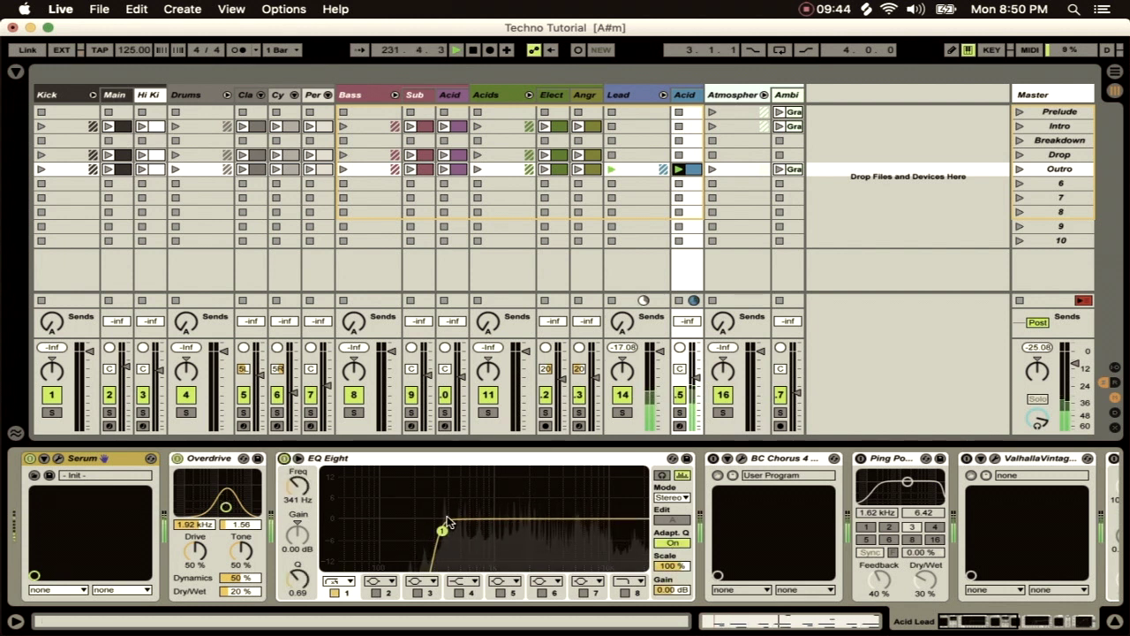
click(299, 459)
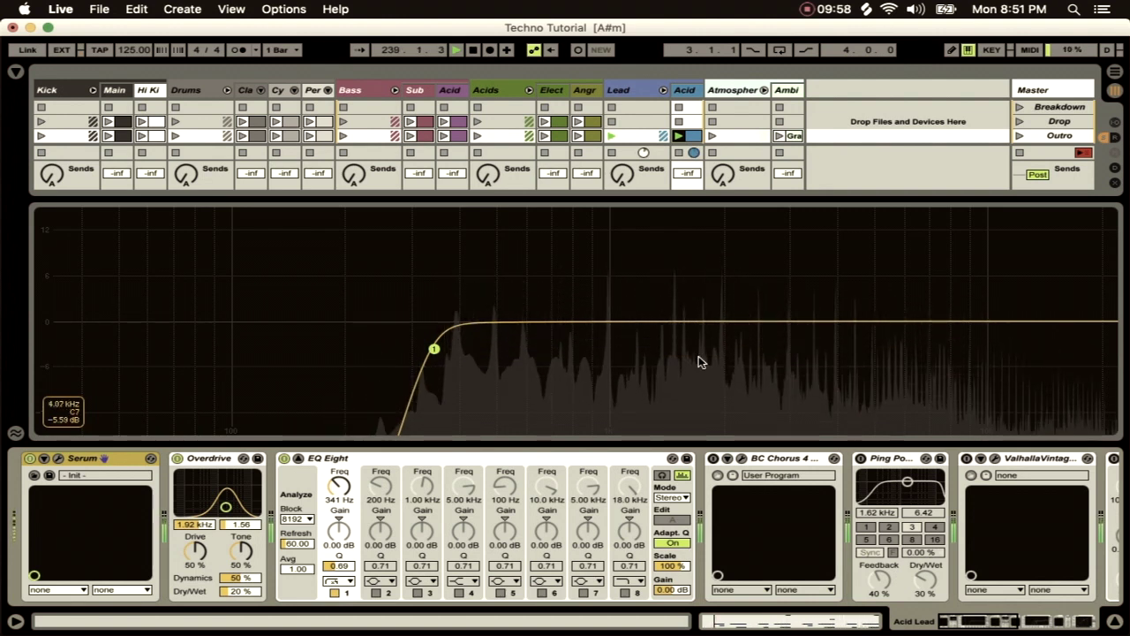
click(298, 458)
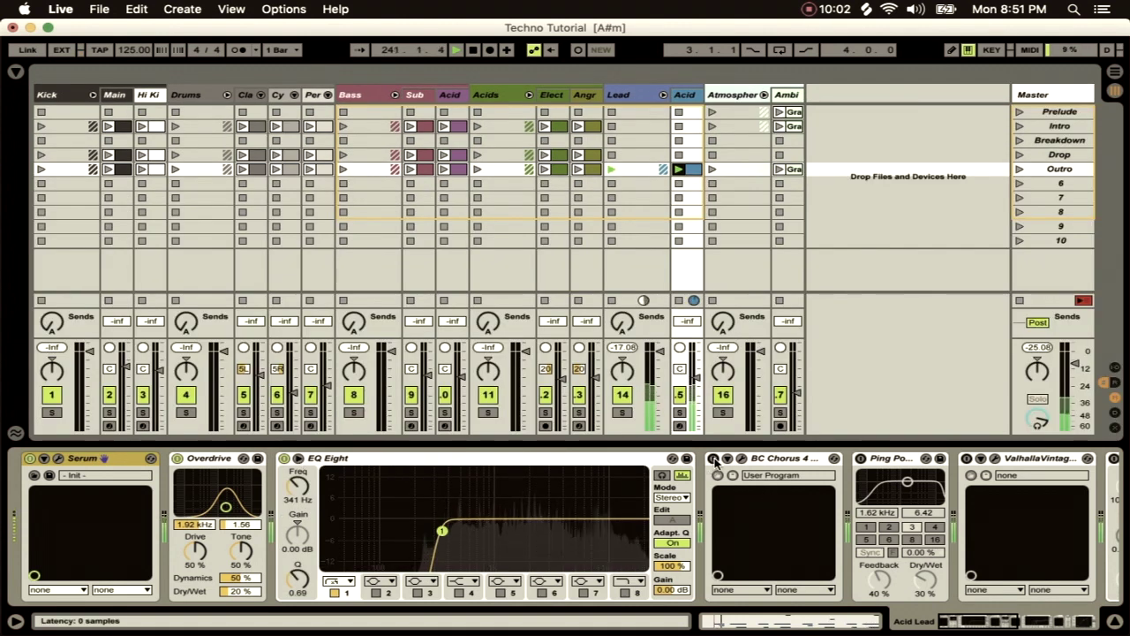
Enable the BC Chorus 4 effect and check its Clean Chorus II settings and preset options
click(742, 459)
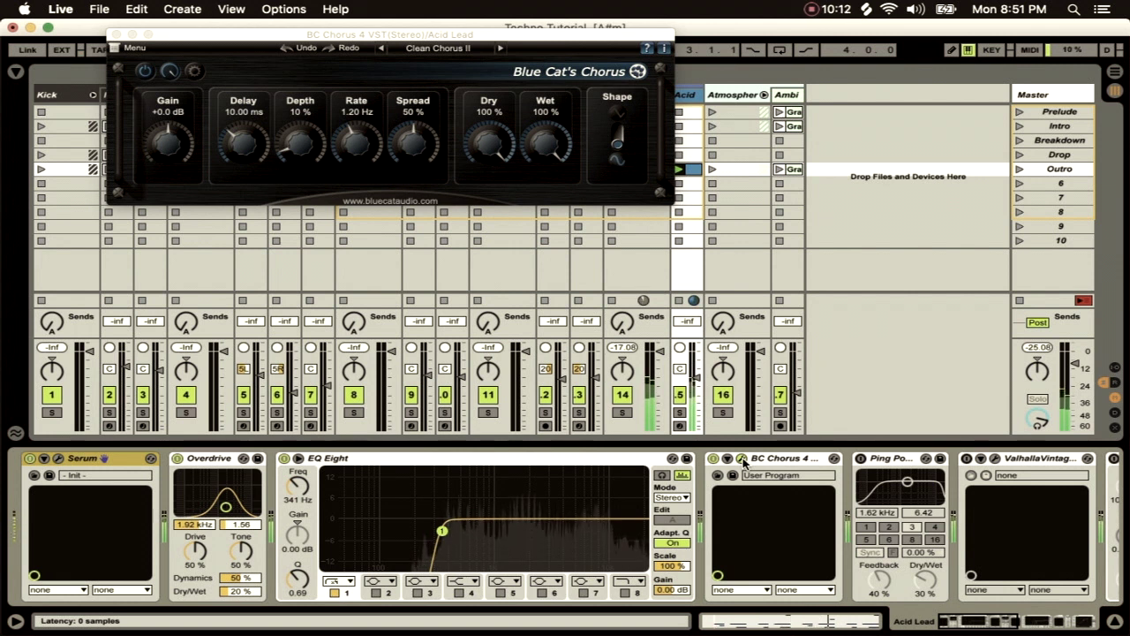
click(450, 53)
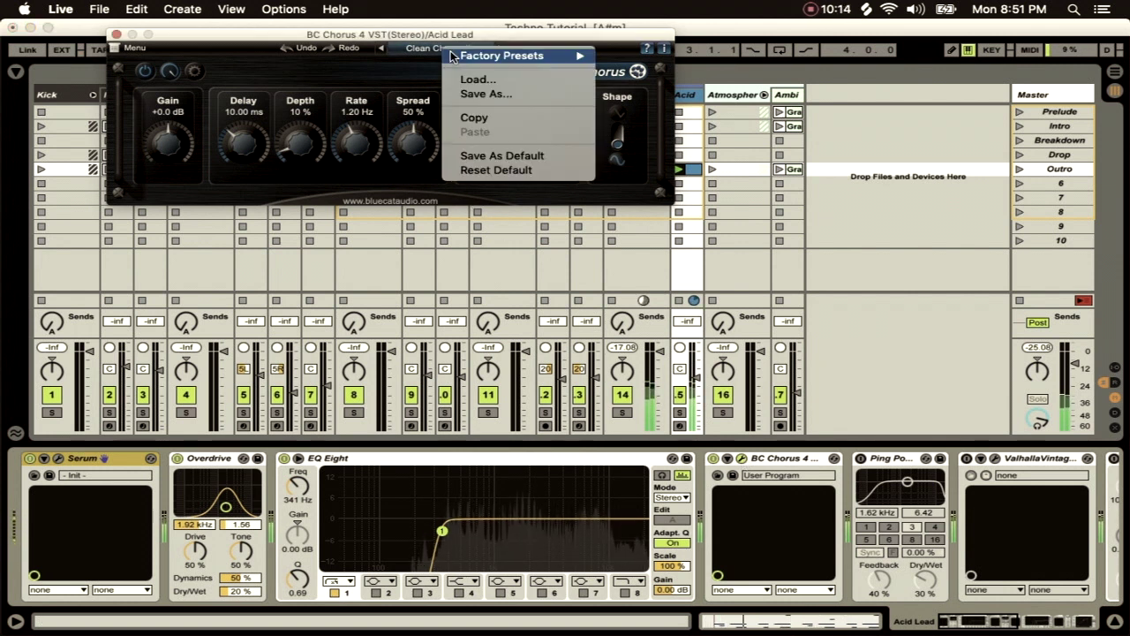
mouse_move(505, 58)
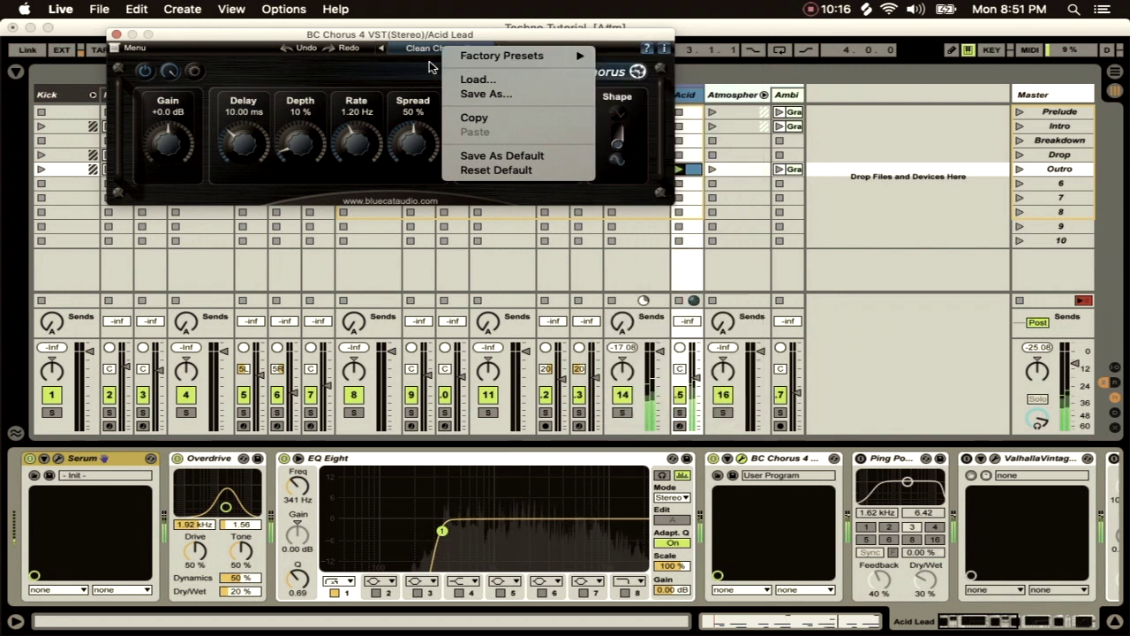
click(421, 68)
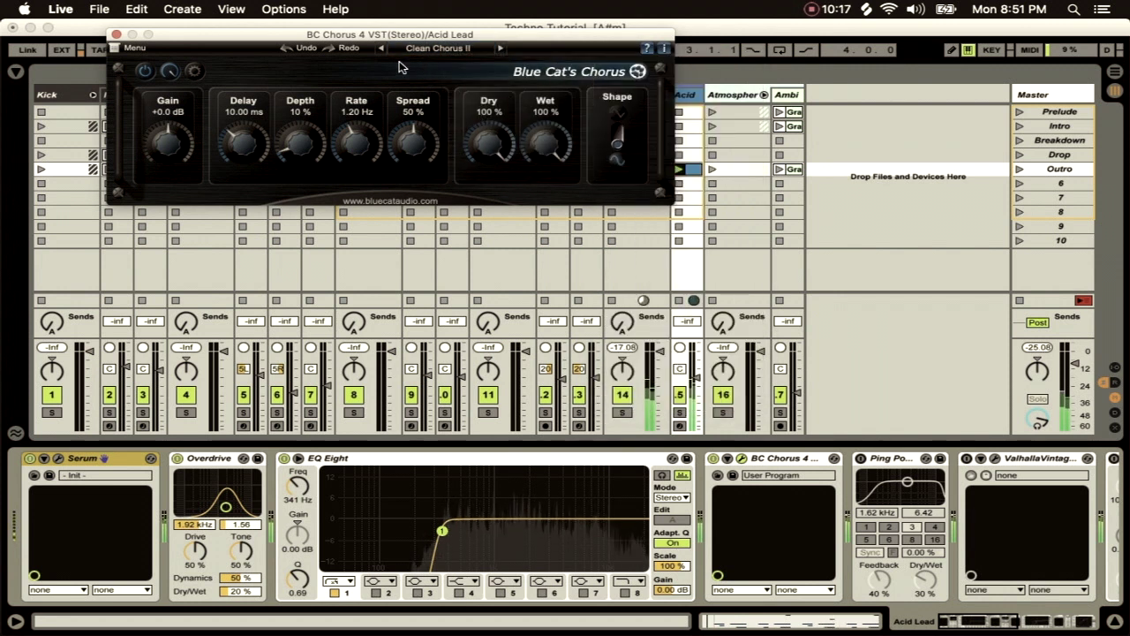
click(115, 35)
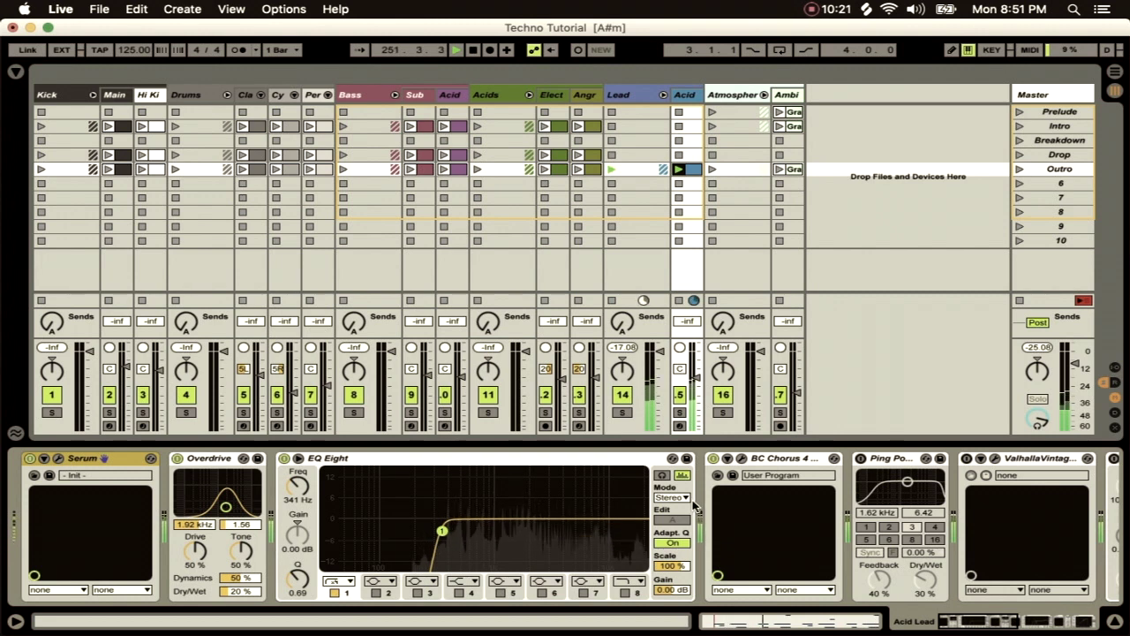
Enable the Ping Pong Delay that follows the chorus in the Acid Lead chain
scroll(694, 505, right, 10)
scroll(693, 505, left, 5)
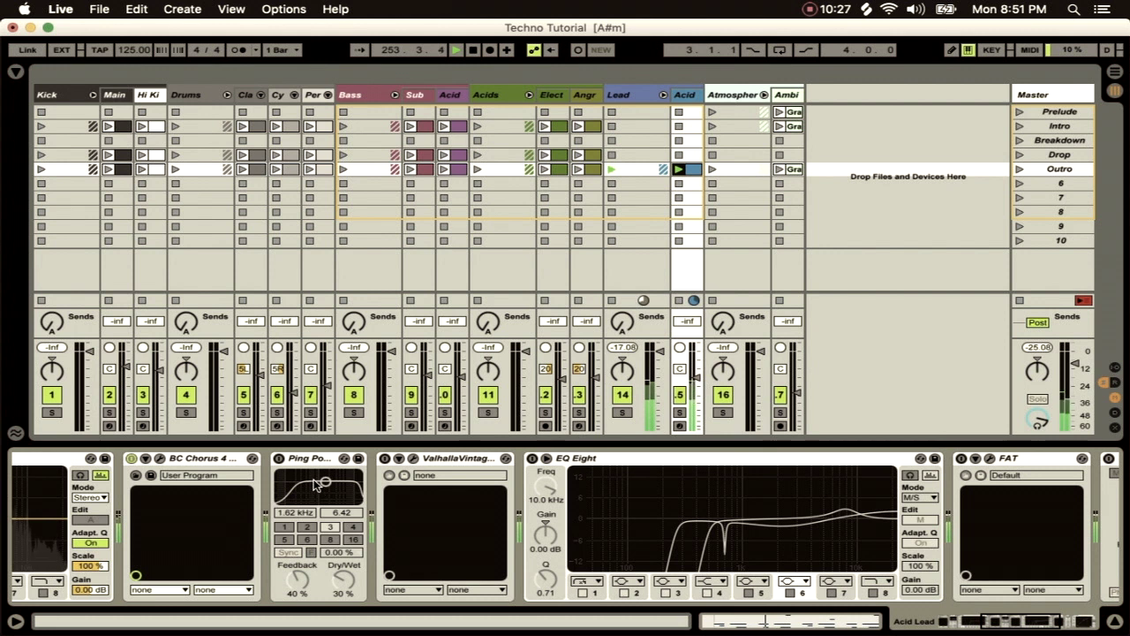
click(278, 458)
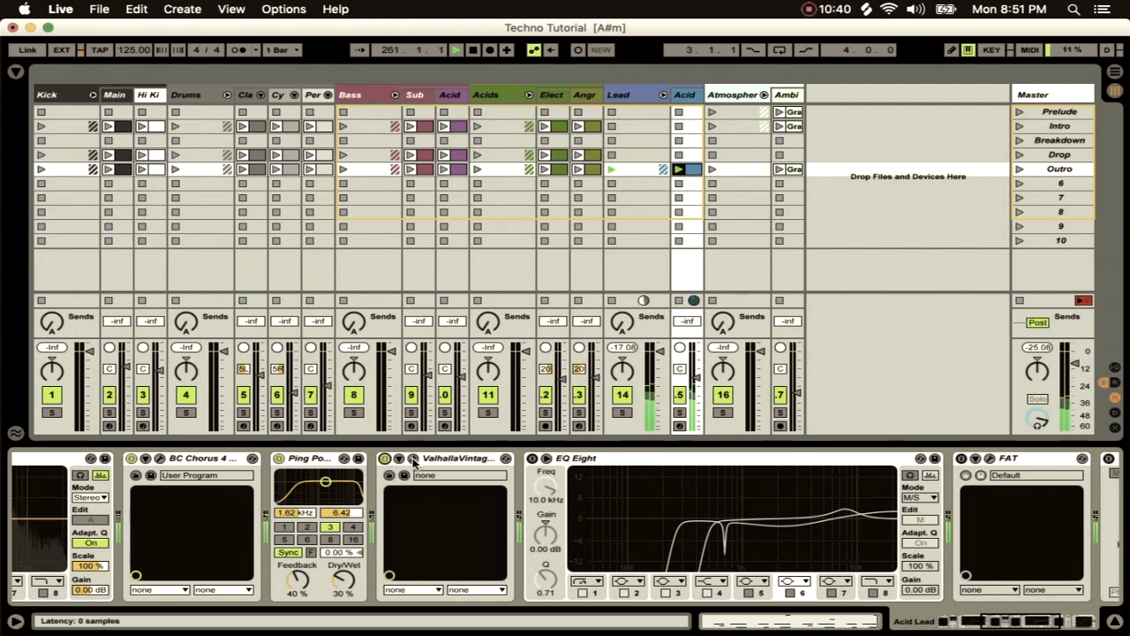
Enable the ValhallaVintageVerb reverb and review its settings and preset list
click(412, 459)
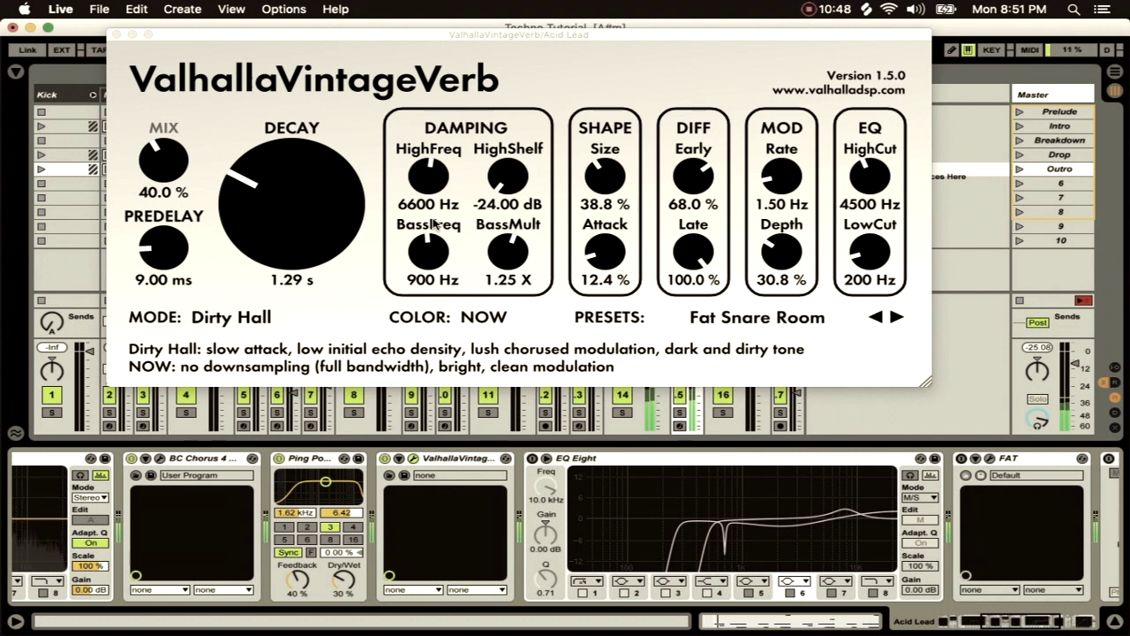
click(779, 325)
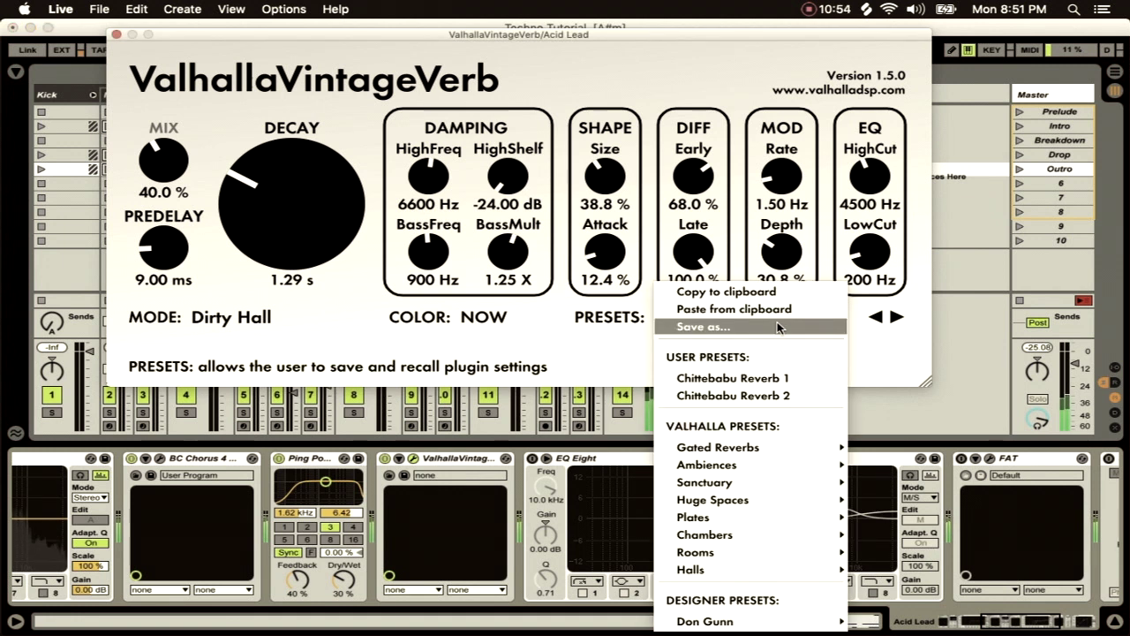
mouse_move(749, 558)
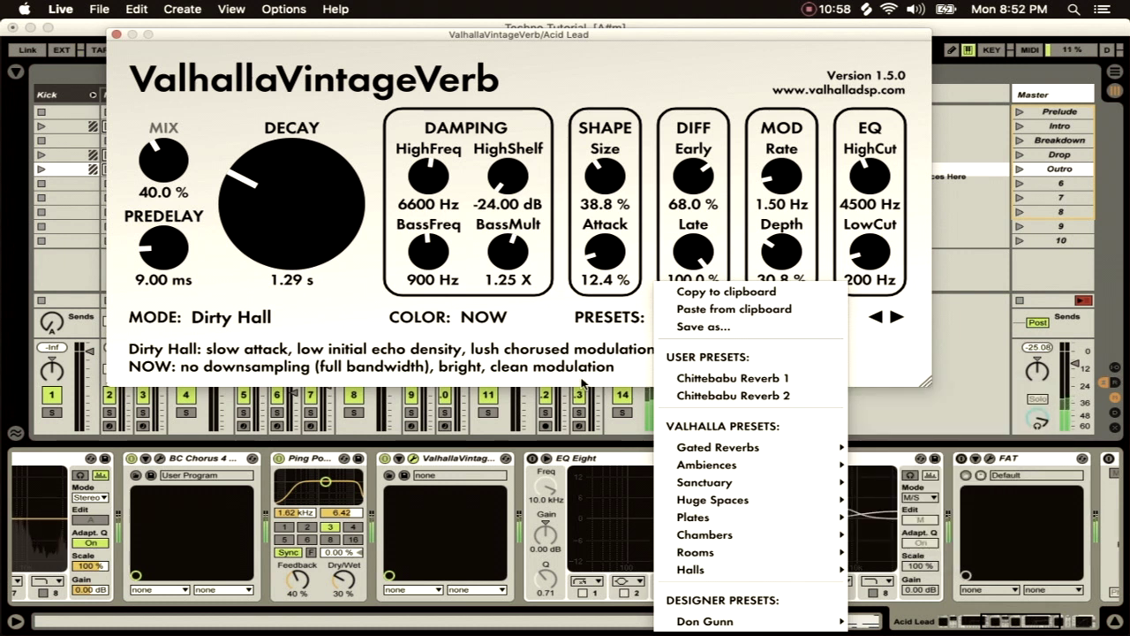
click(548, 312)
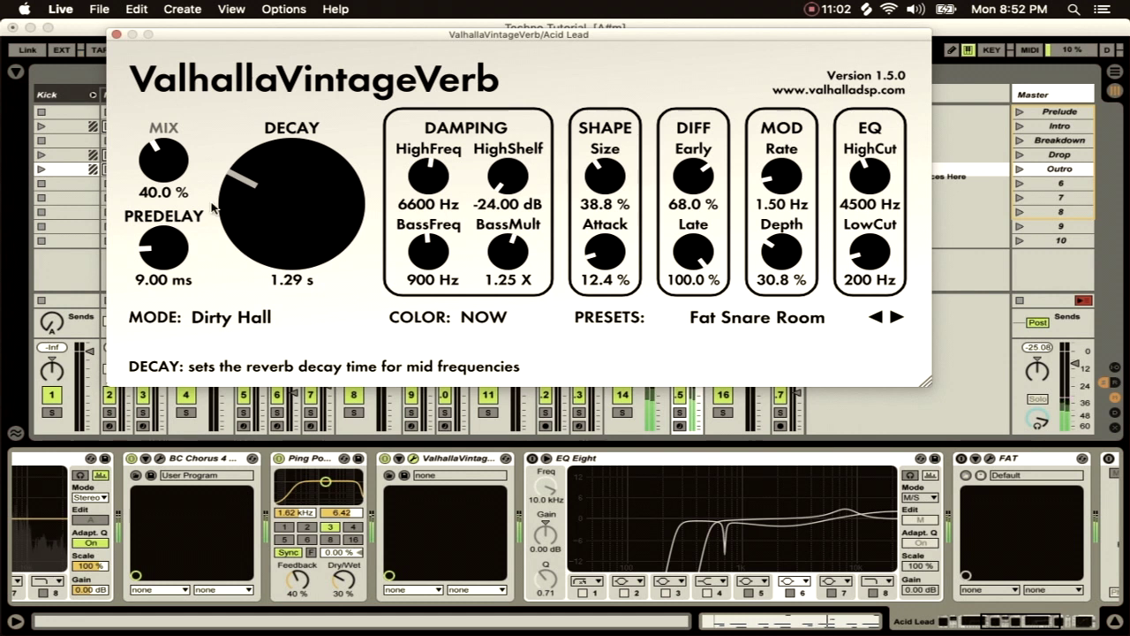
click(115, 35)
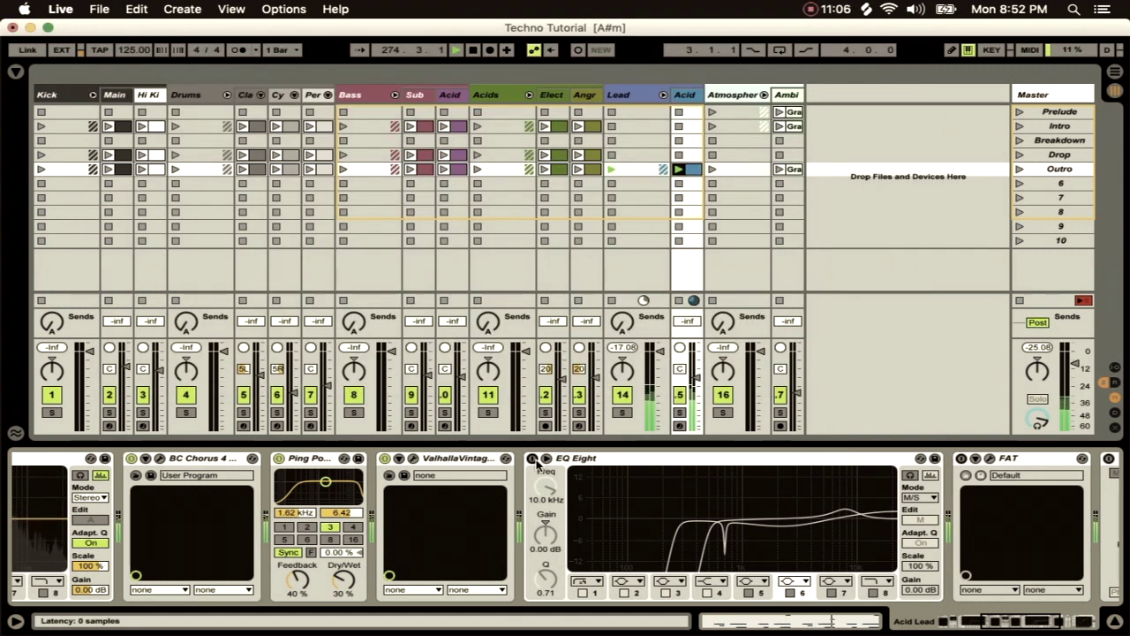
Enable the EQ Eight after the reverb, raise its mid-channel low cut to 349 Hz and check the side-channel curve
click(533, 459)
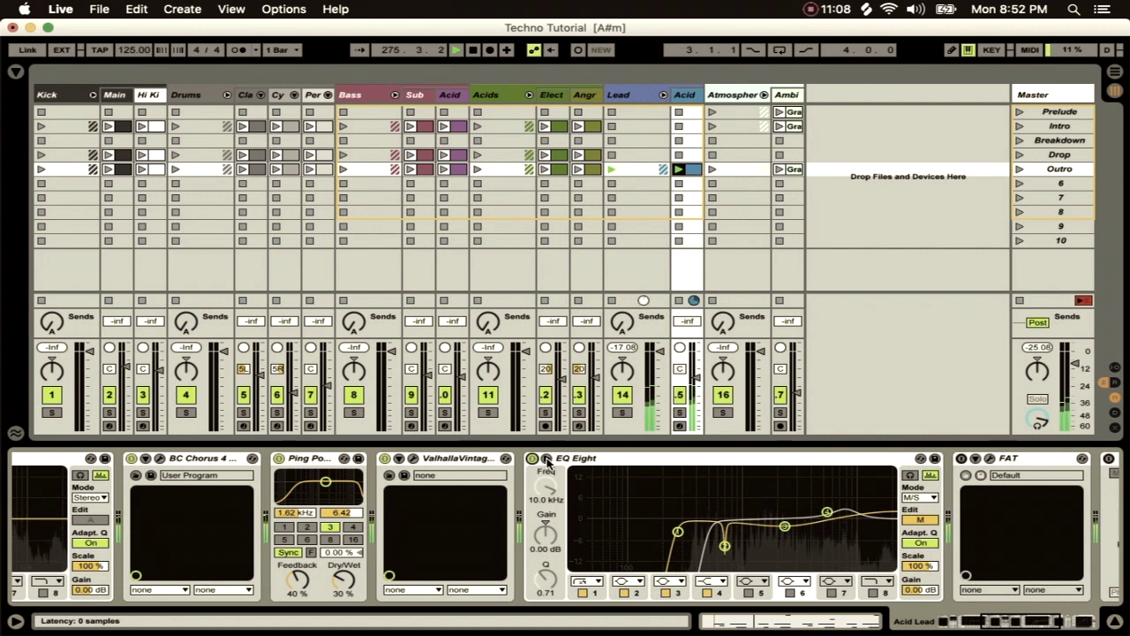
click(547, 459)
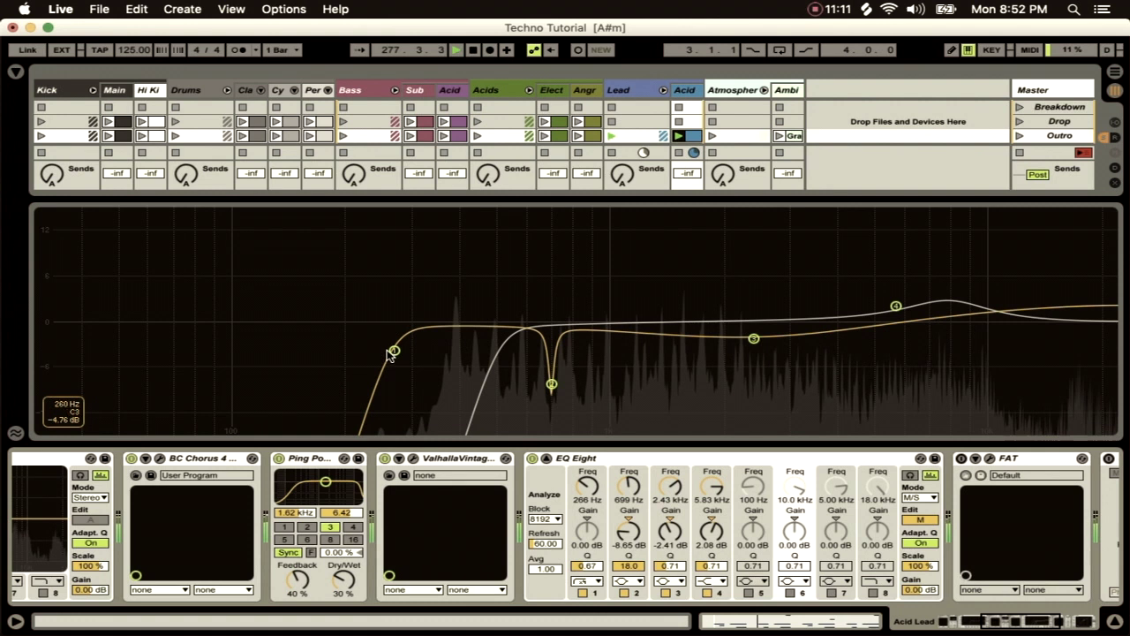
drag(393, 351, 438, 351)
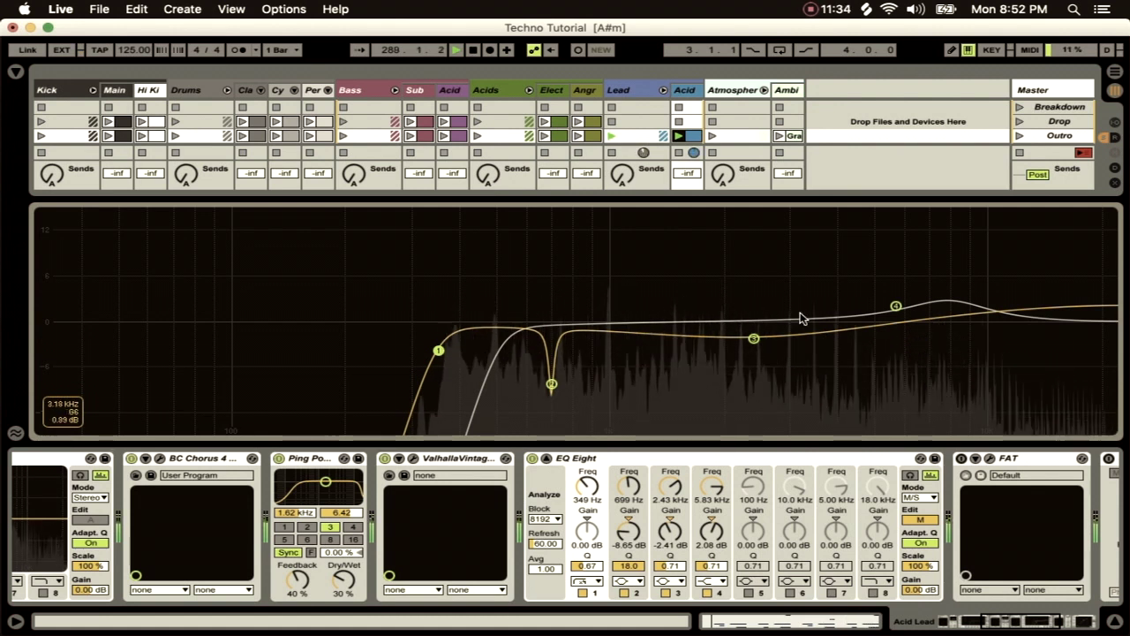
click(918, 521)
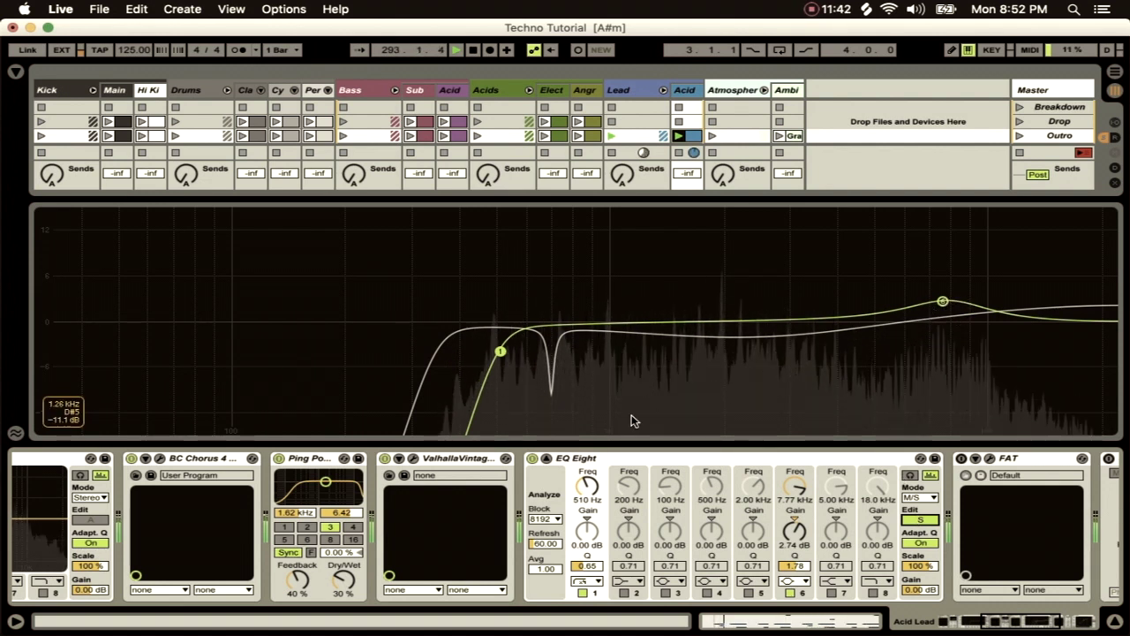
click(547, 459)
Enable the Utility and the Compressor at the end of the Acid Lead chain
scroll(730, 525, right, 10)
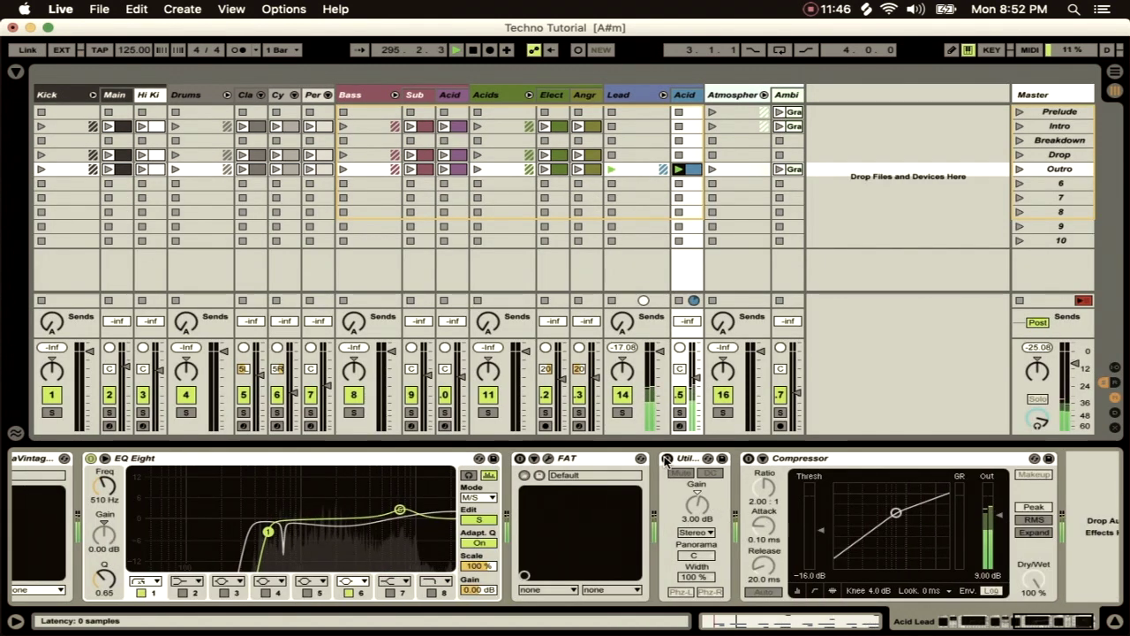
click(666, 459)
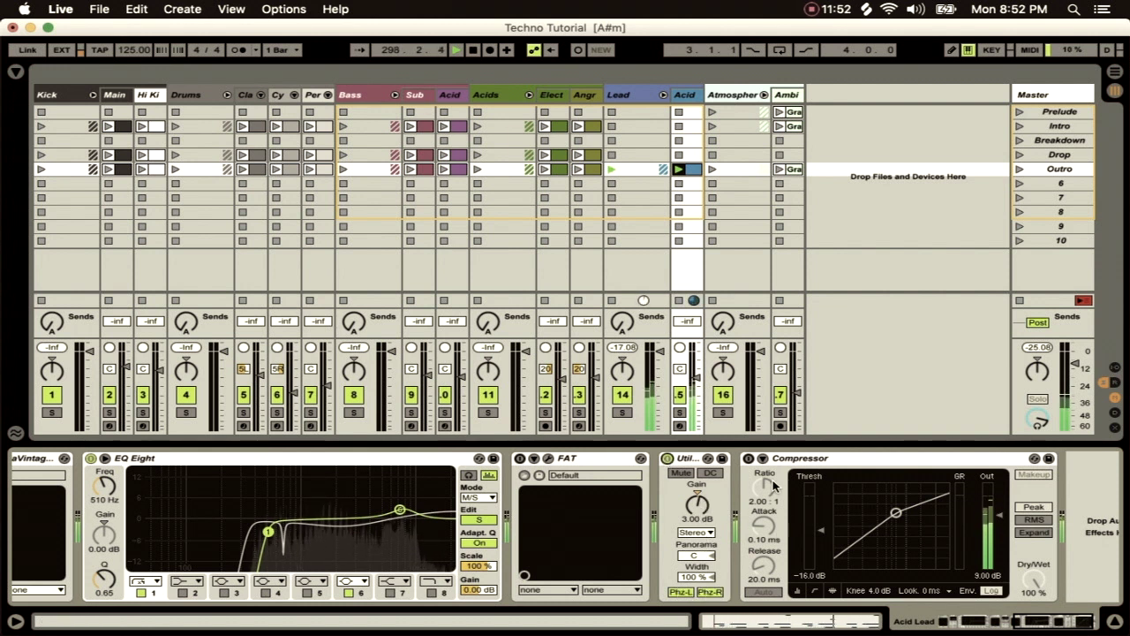
click(749, 459)
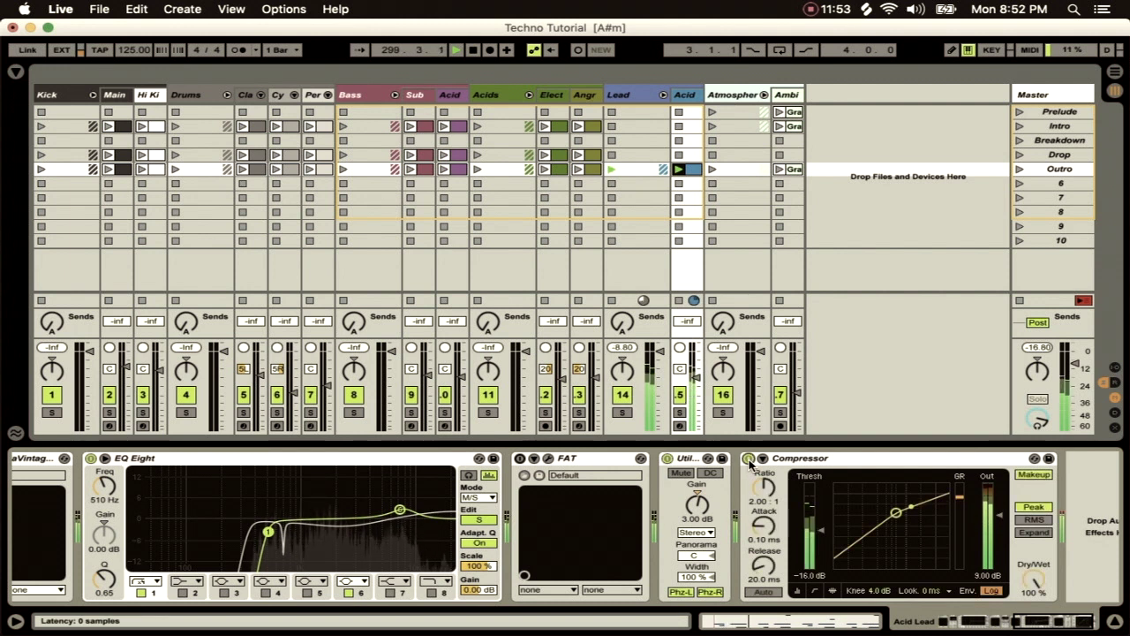
scroll(818, 500, right, 2)
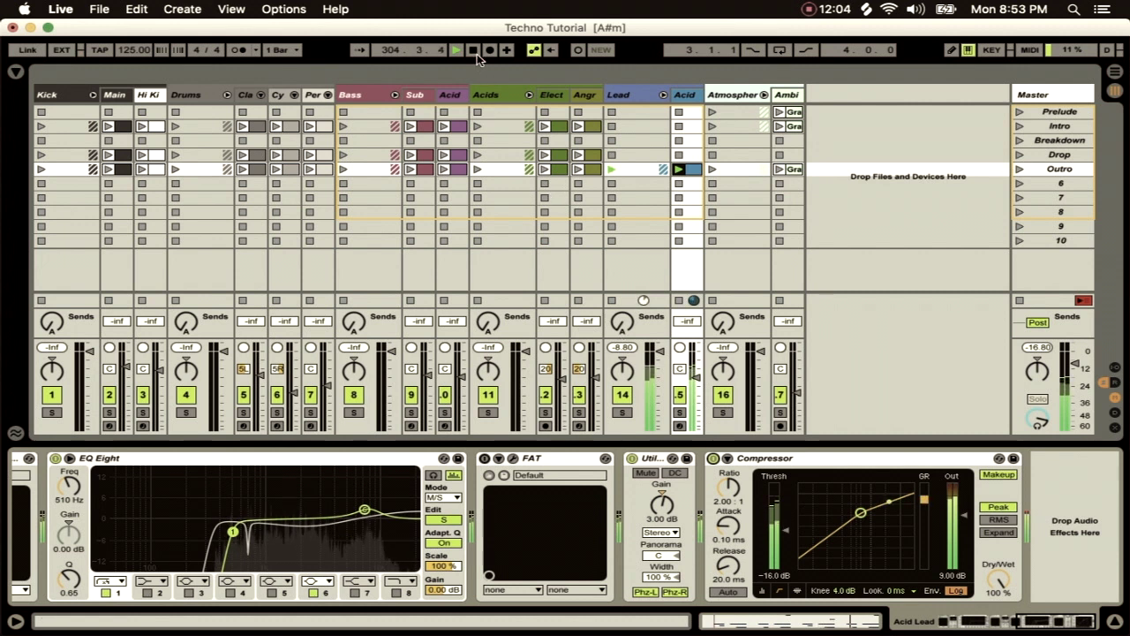
Launch the Outro scene to hear the full mix, view the acid lead clip's notes and close the FAT filter window
click(1020, 170)
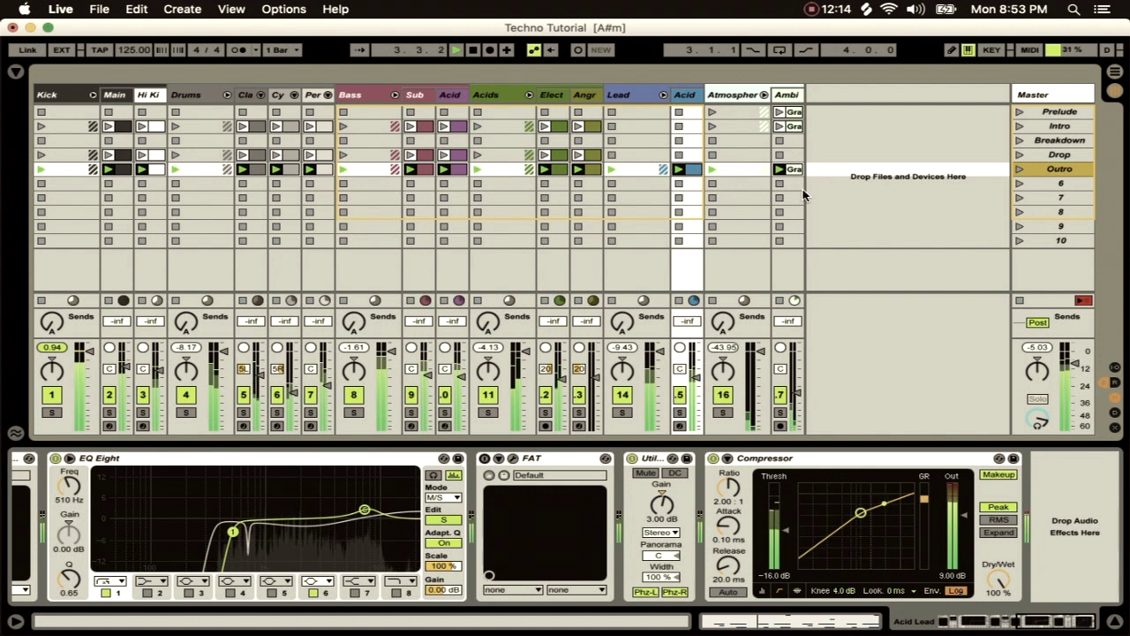
double_click(692, 171)
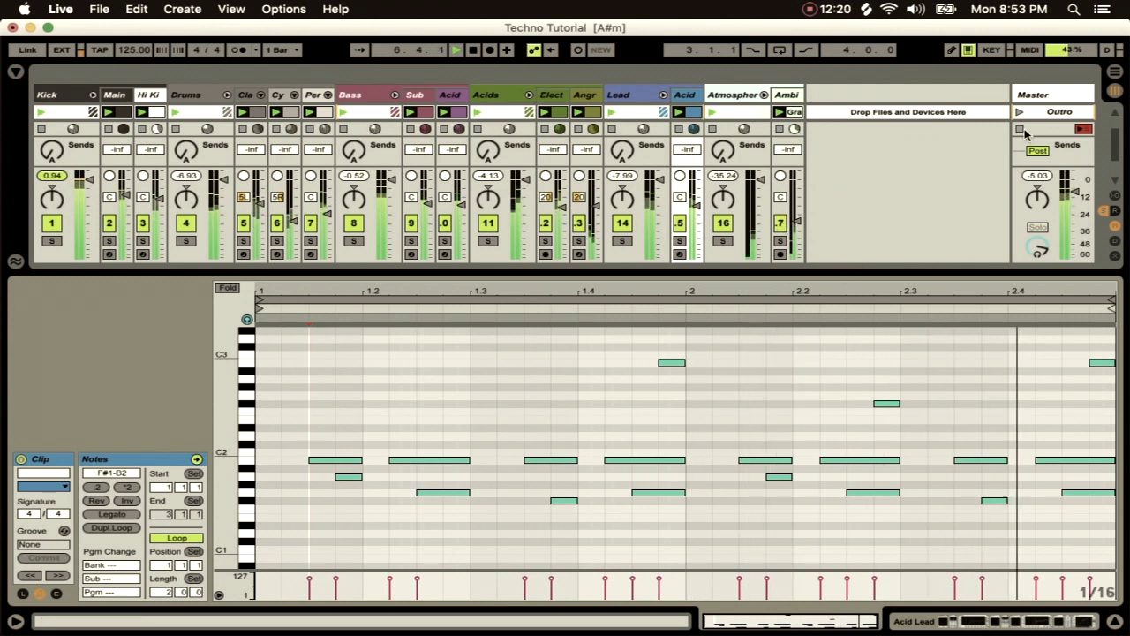
click(1033, 95)
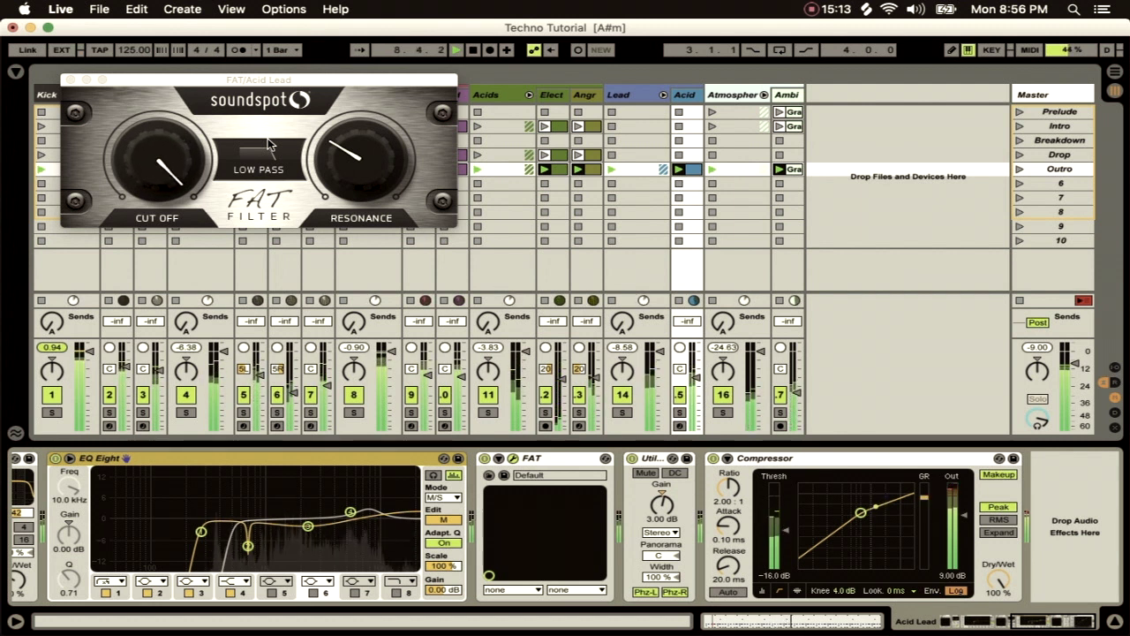
click(70, 80)
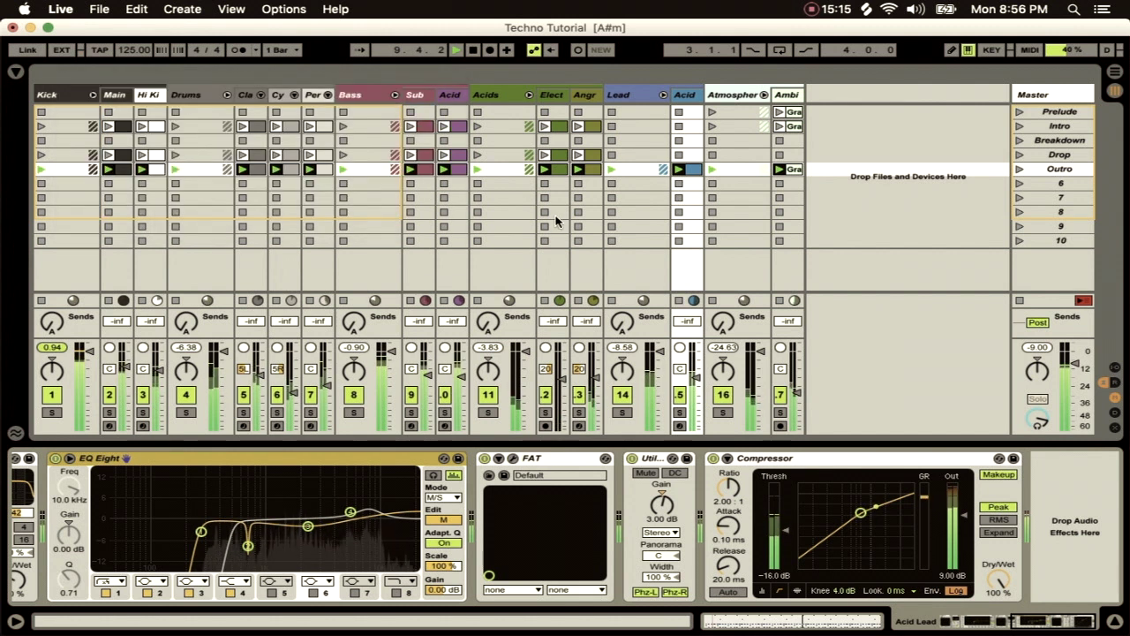